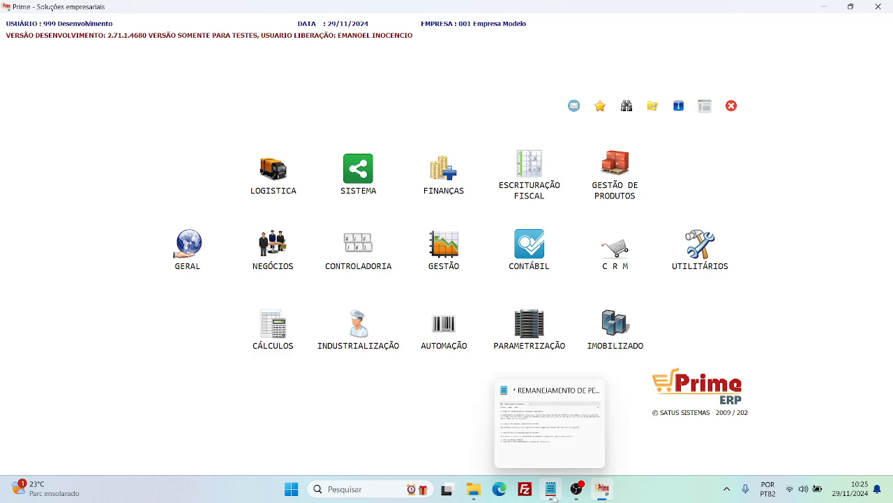
Review the Notepad notes on remanejamento de pendências, and open Remanejamento de Pendências Financeiras in the Finanças module of Prime.
click(554, 493)
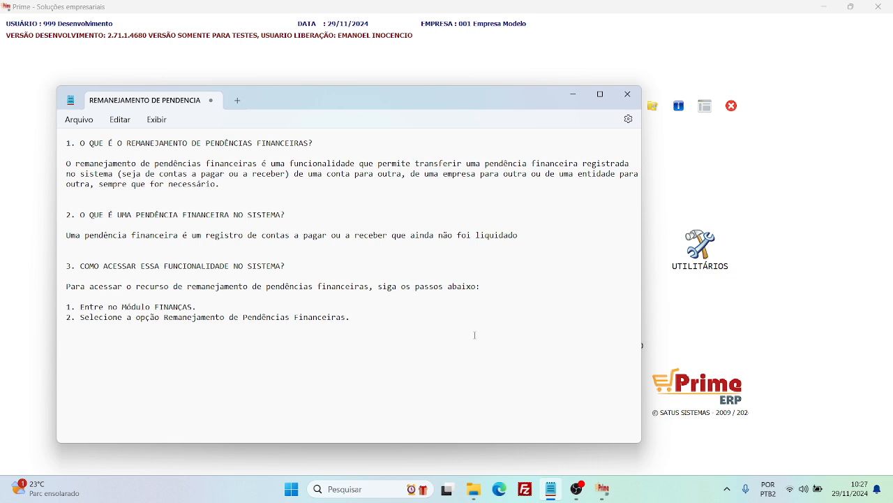
click(573, 95)
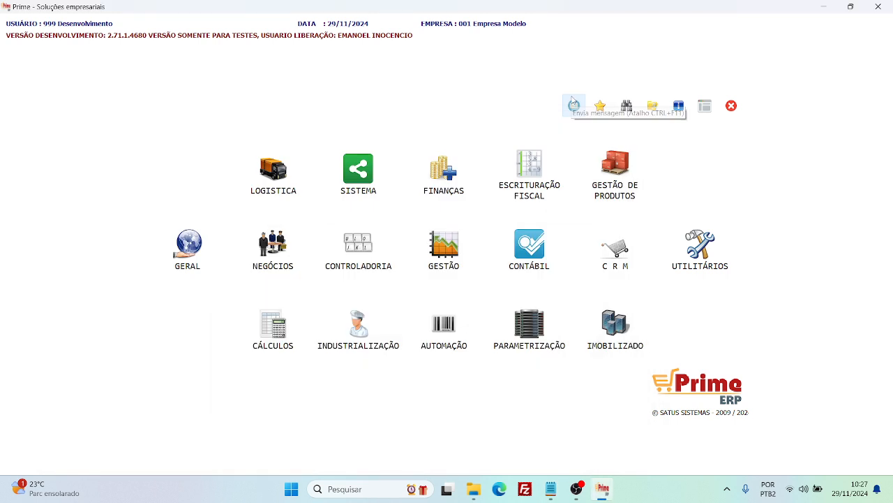
click(451, 171)
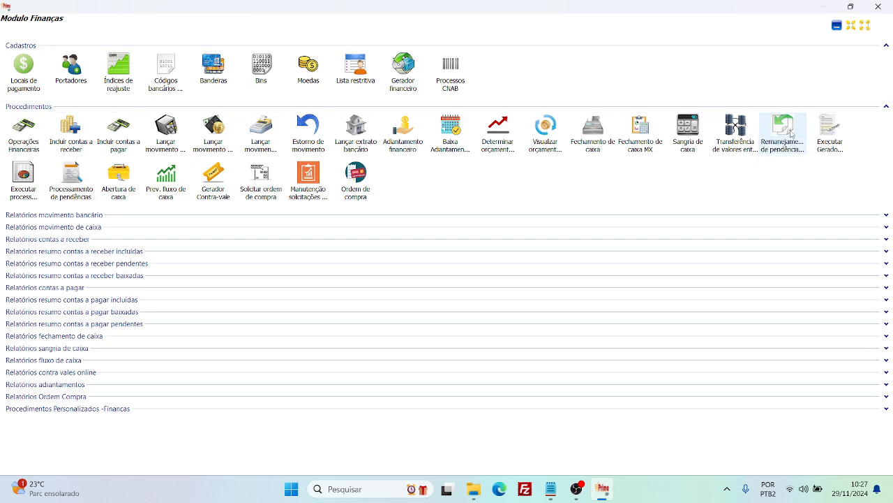
click(783, 132)
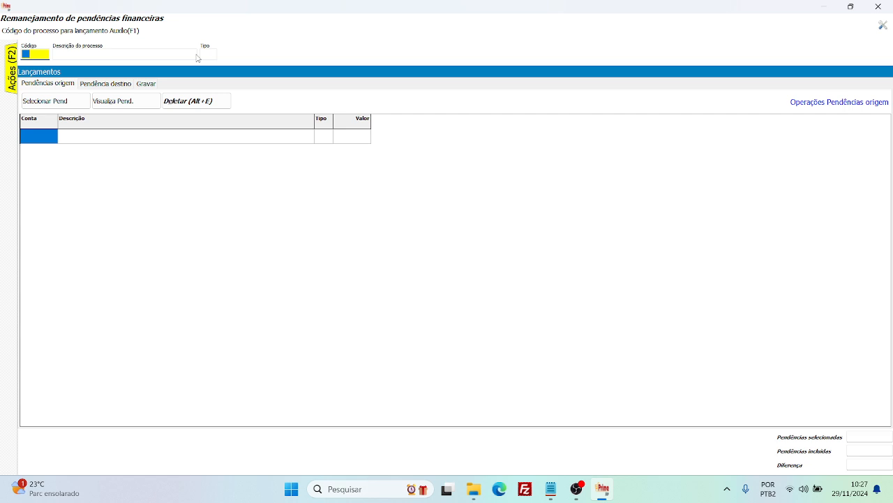
Open the lookup for the process code and examine the codes, descriptions and types of the Contas a Pagar and Contas a Receber processes.
key(F1)
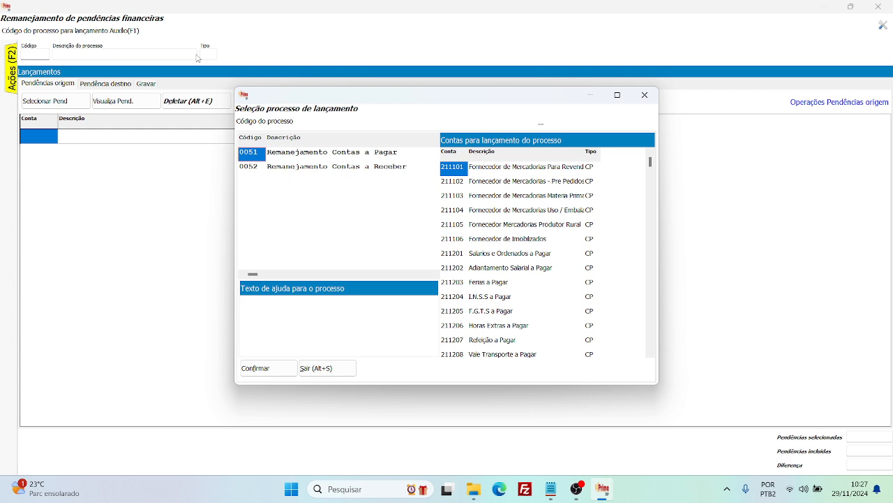
click(349, 159)
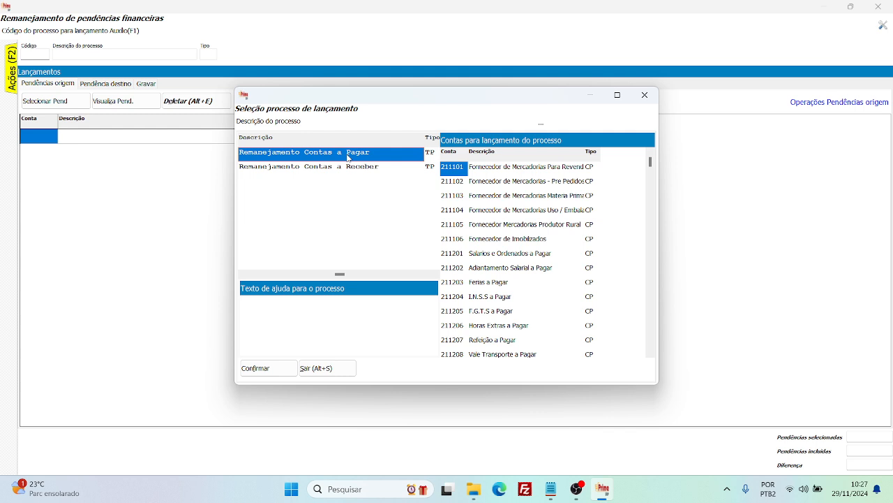
key(Right)
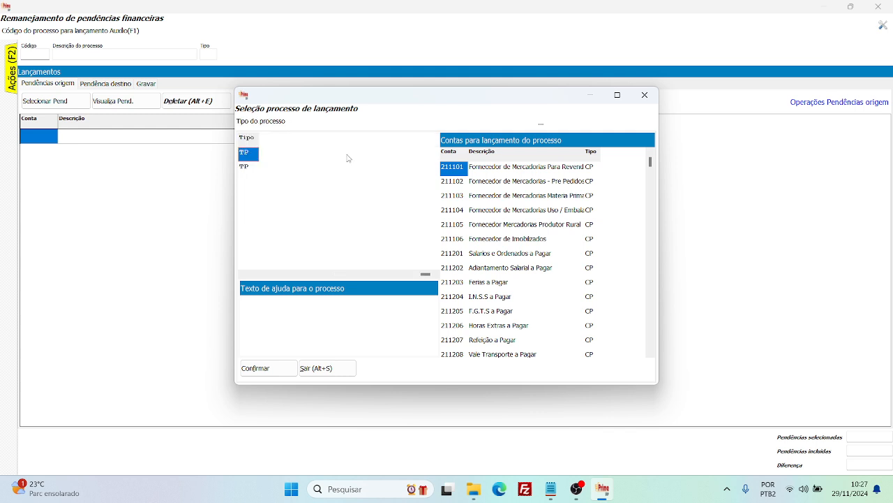
key(Left)
key(Left)
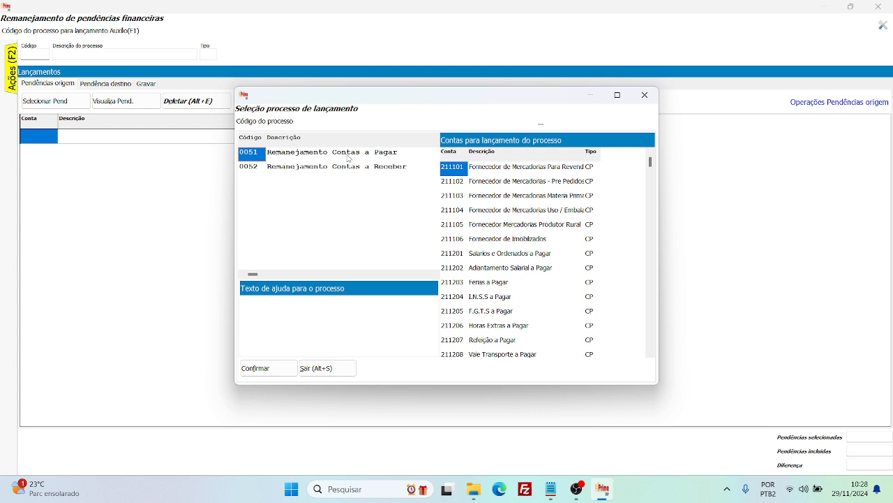
key(Down)
key(Up)
key(Down)
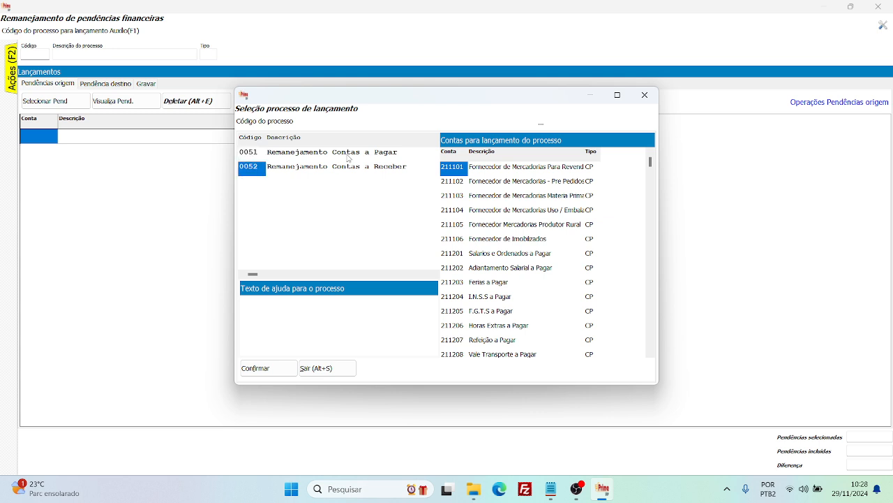
key(Up)
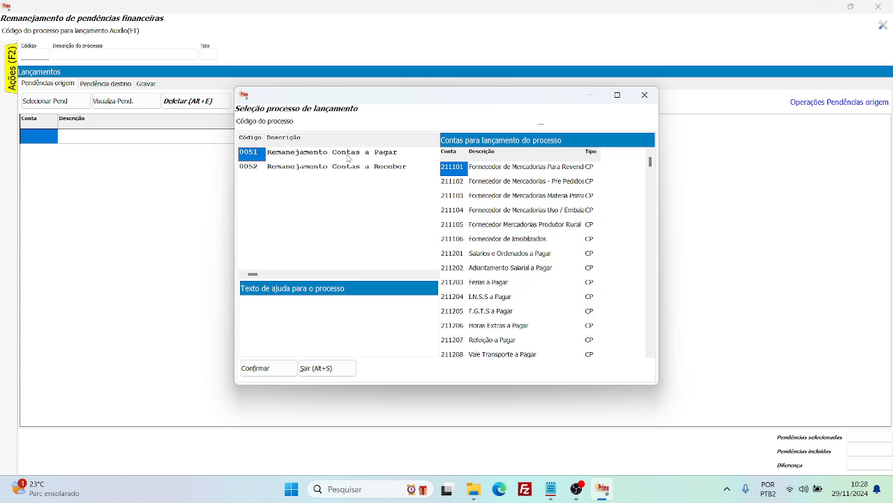
key(Right)
key(Down)
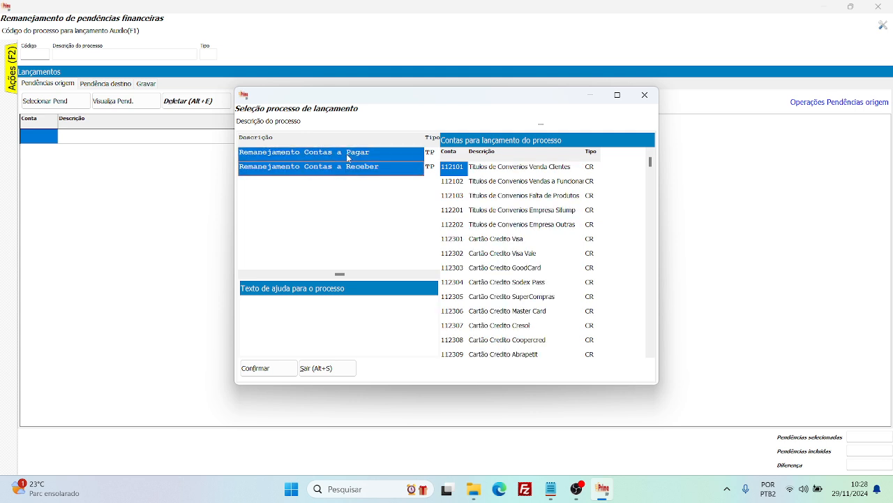
key(Up)
key(Left)
key(Right)
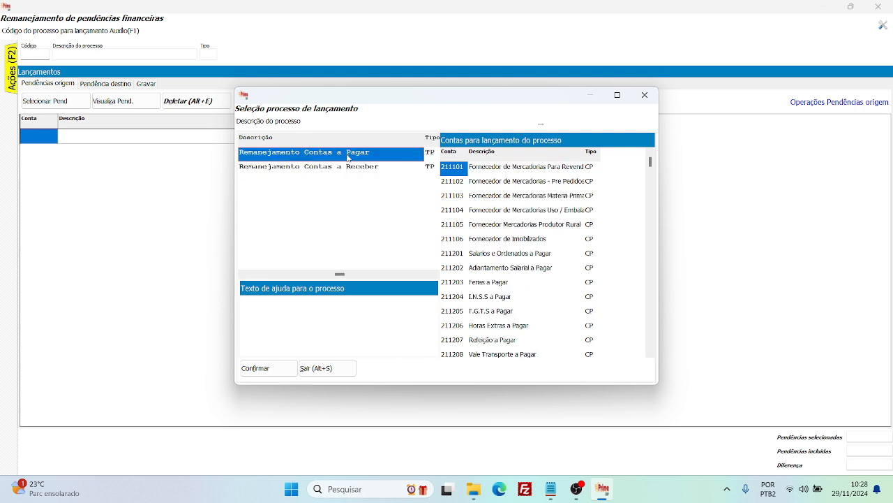
key(Left)
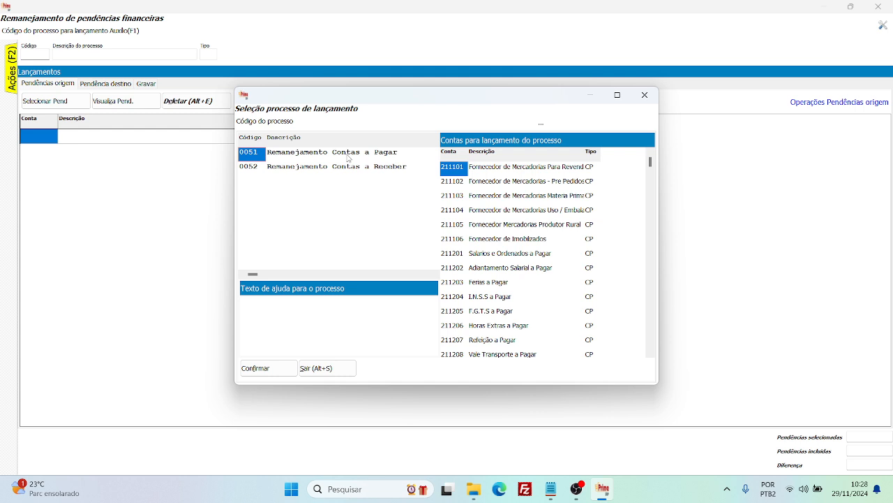
Compare the type and the posting accounts of processes 0051 and 0052 in the process lookup.
click(349, 159)
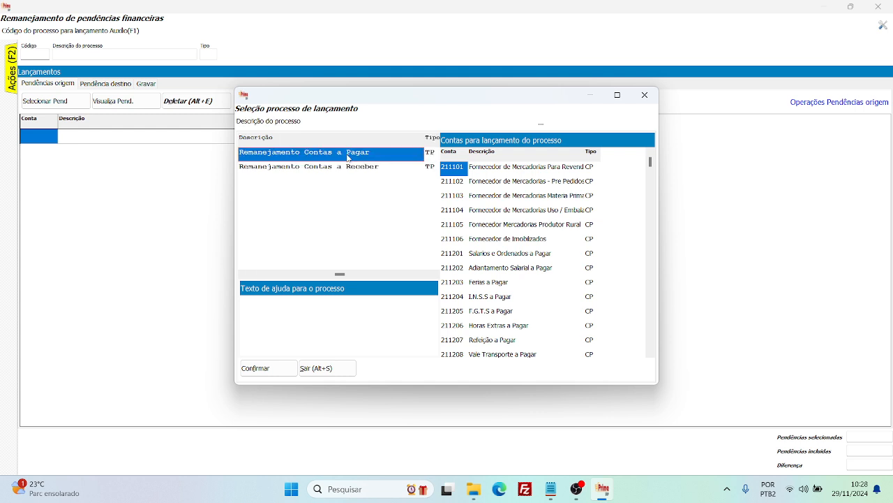
key(Down)
key(Up)
key(Left)
key(Right)
key(Down)
key(Up)
key(Down)
key(Left)
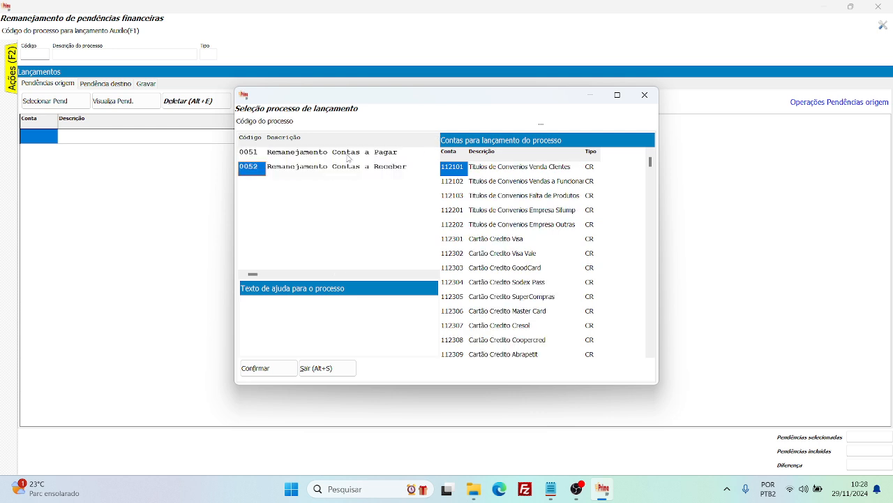
key(Right)
key(Right)
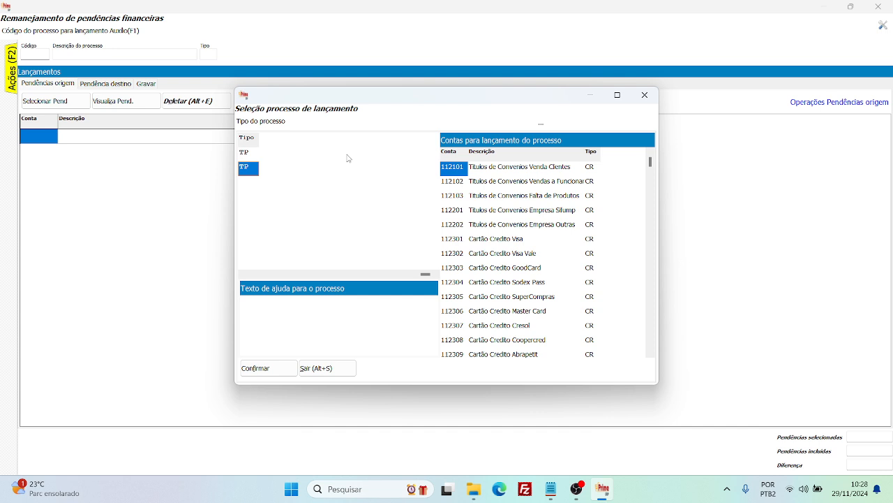
key(Up)
key(Down)
key(Up)
key(Down)
key(Up)
key(Down)
key(Up)
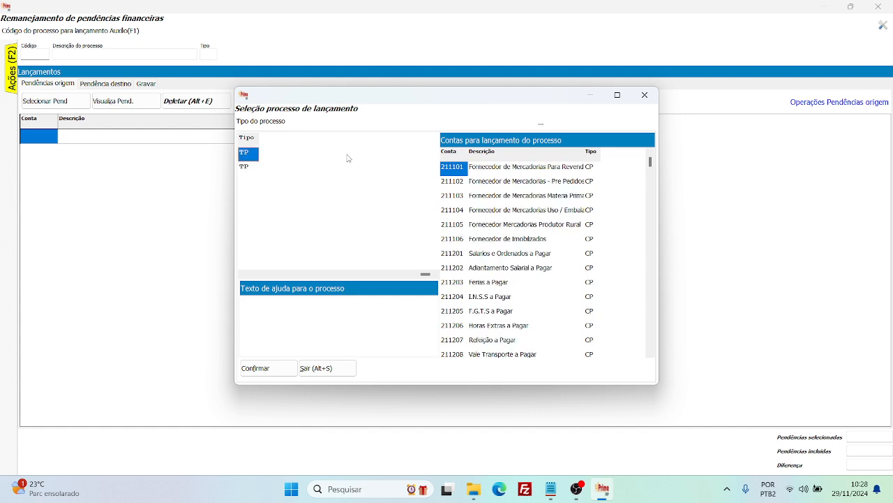
key(Left)
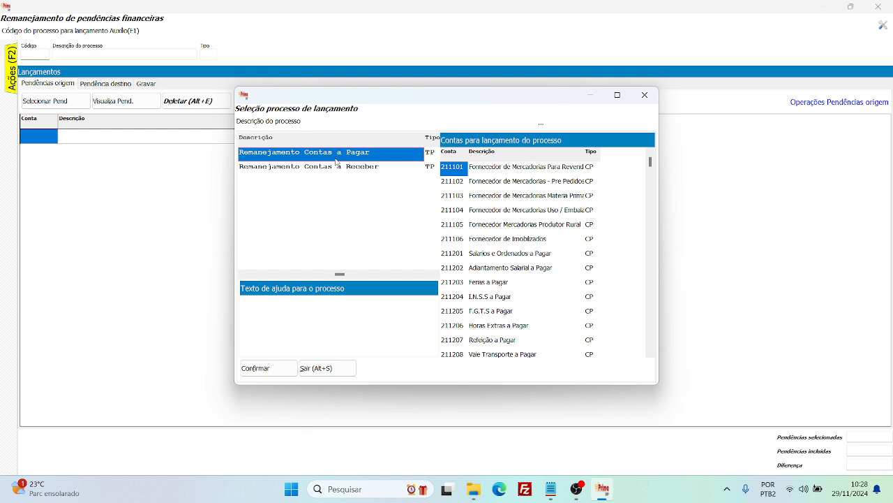
Examine the account lists of the two reallocation processes, looking further through the accounts of Remanejamento Contas a Pagar.
click(330, 169)
ctrl+click(325, 159)
click(326, 160)
click(330, 171)
click(328, 158)
click(372, 168)
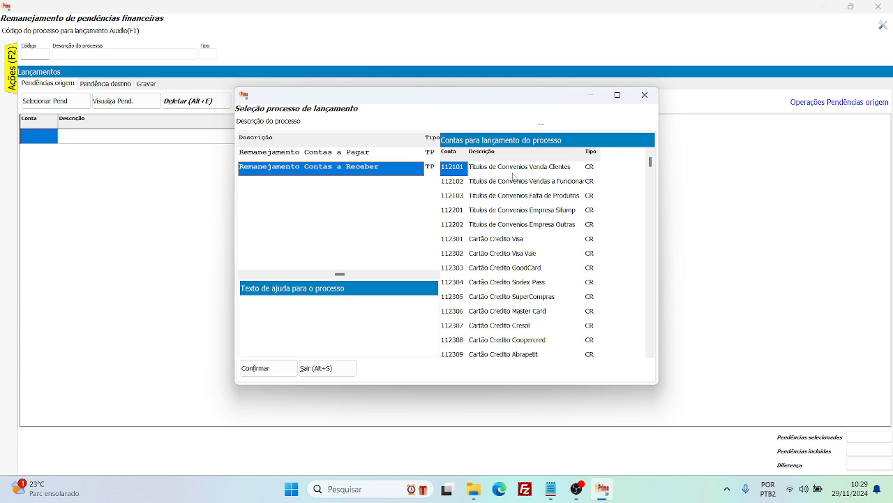
click(338, 158)
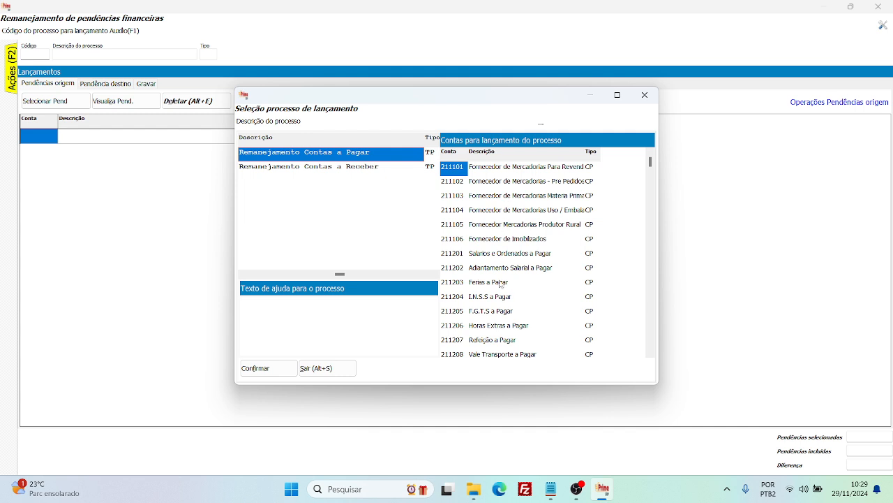
drag(656, 166, 653, 215)
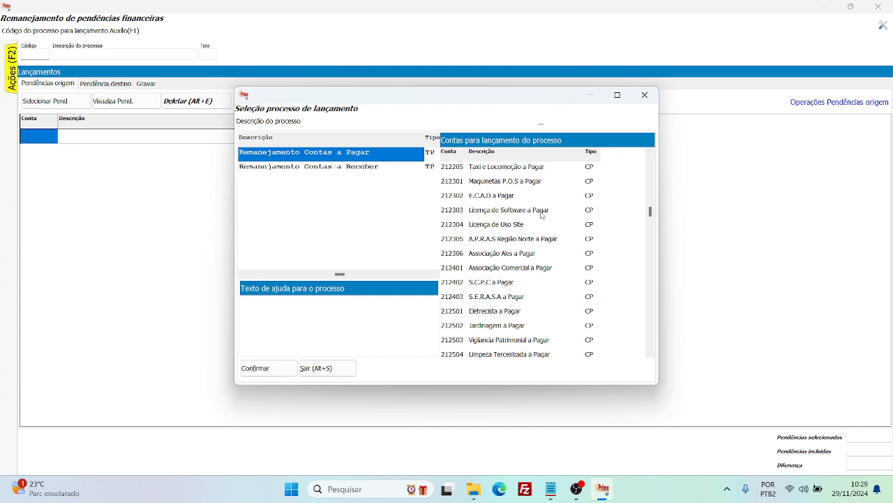
drag(652, 213, 655, 161)
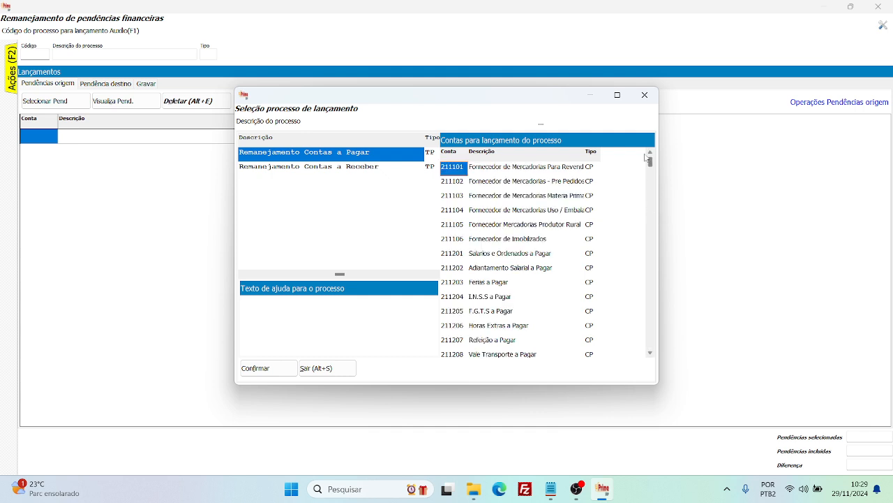
click(351, 170)
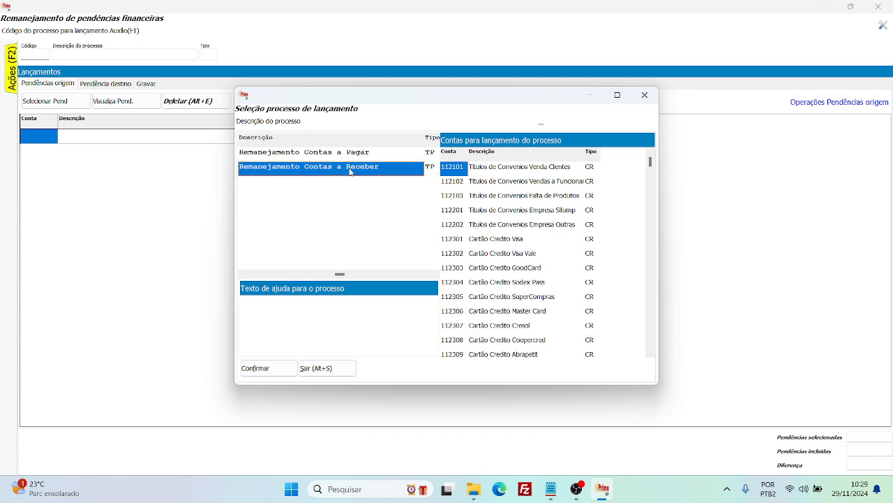
click(341, 158)
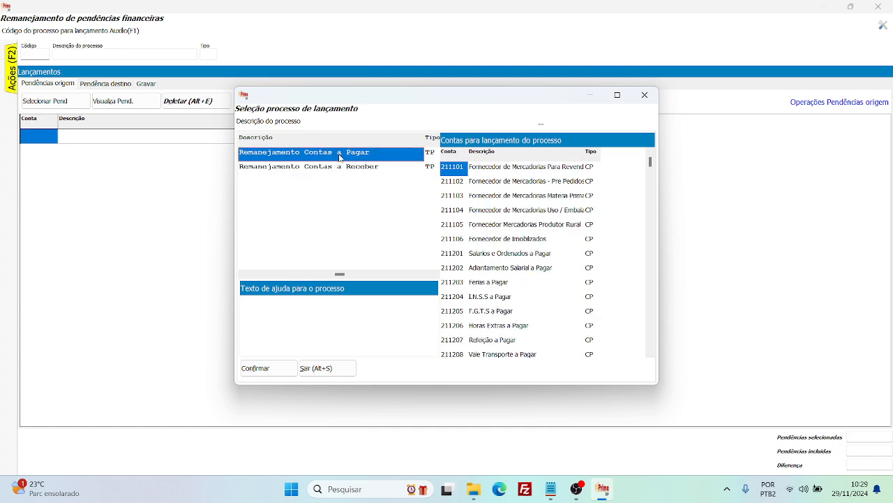
Choose process 0051 Remanejamento Contas a Pagar and load its accounts into the origin pendings.
key(Left)
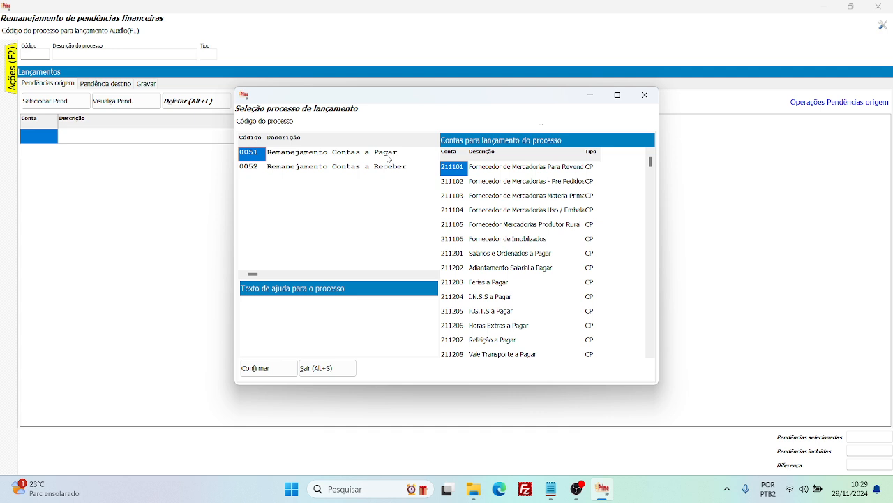
key(Right)
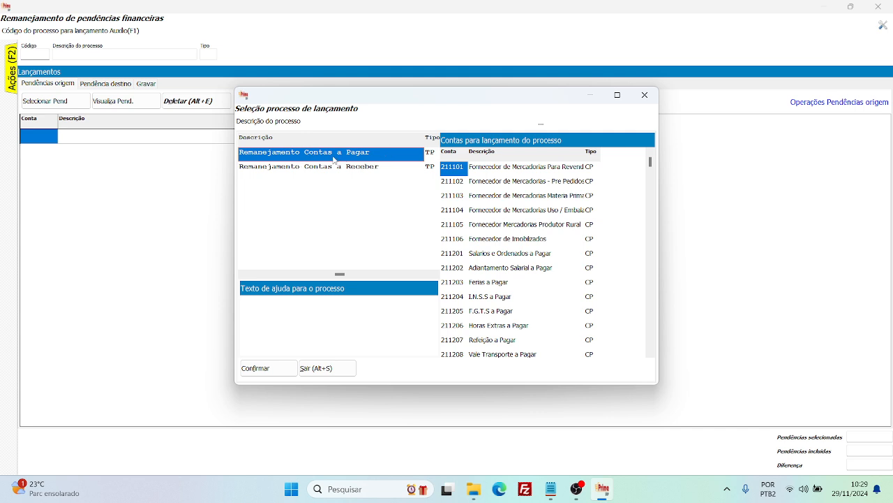
click(361, 168)
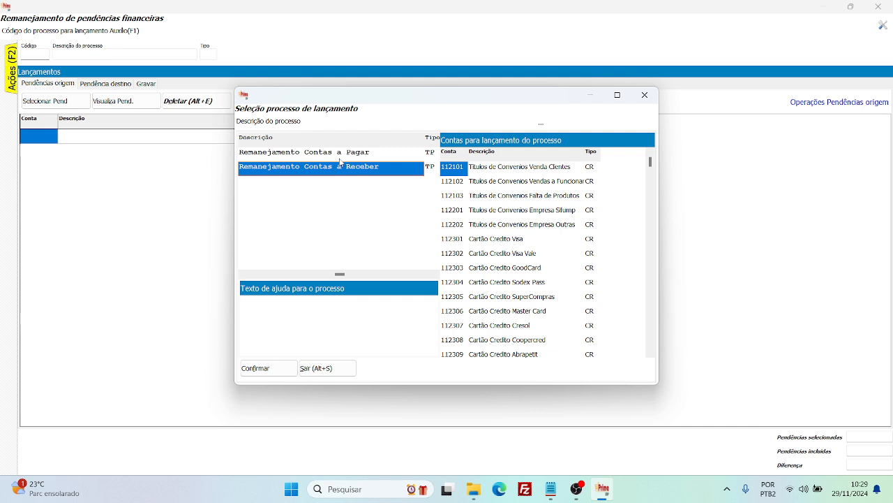
click(336, 160)
key(Left)
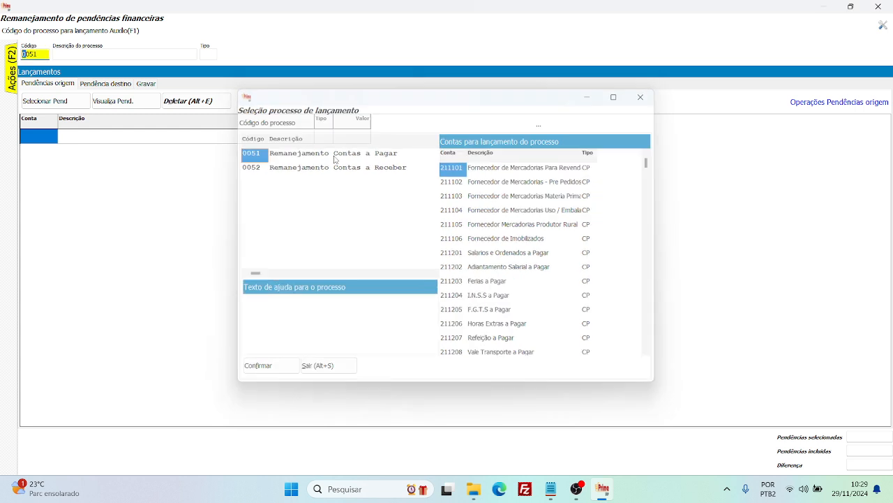
key(Return)
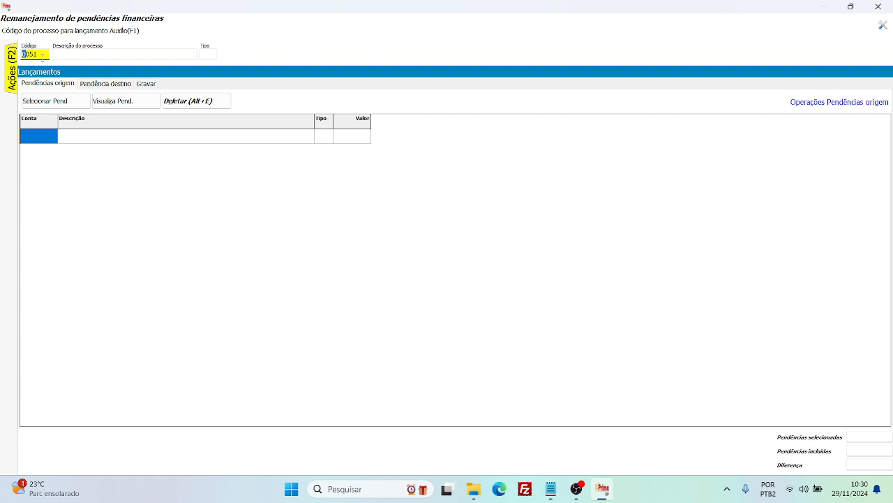
key(Return)
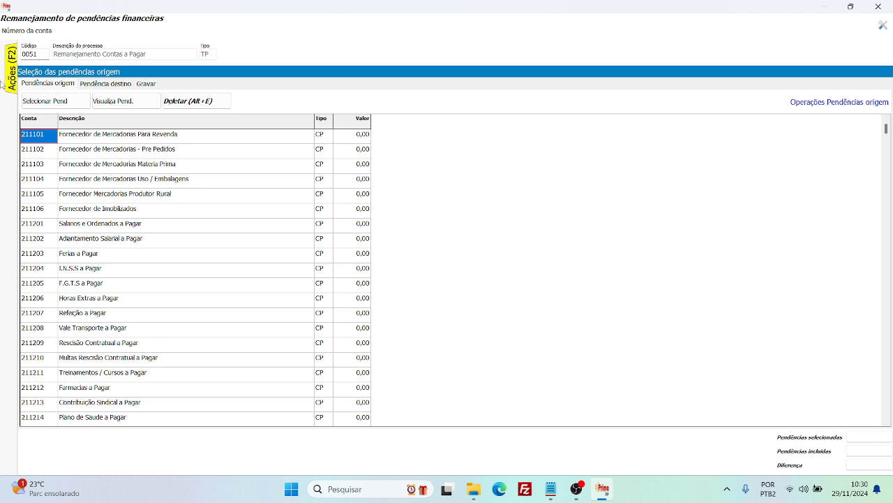
Select account 211101 Fornecedor de Mercadorias Para Revenda in the origin pendings list.
click(108, 141)
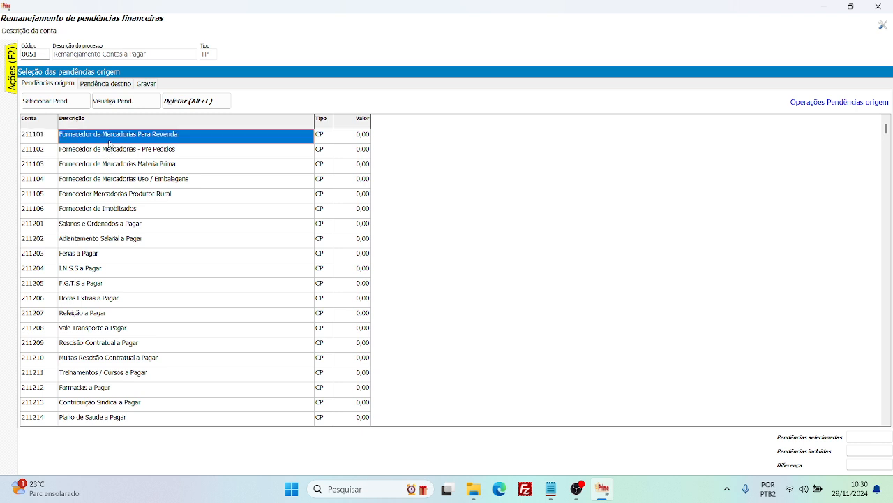
click(47, 138)
click(84, 139)
click(323, 142)
click(278, 150)
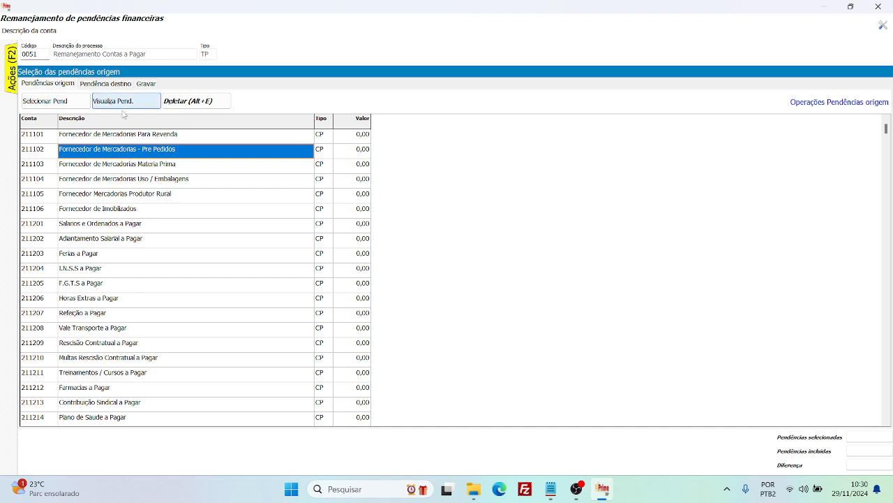
click(138, 137)
key(Down)
key(Down)
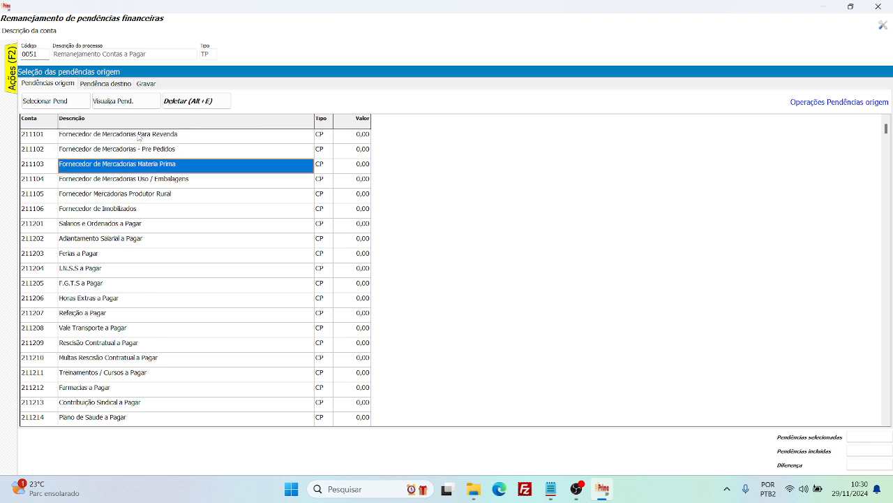
key(Up)
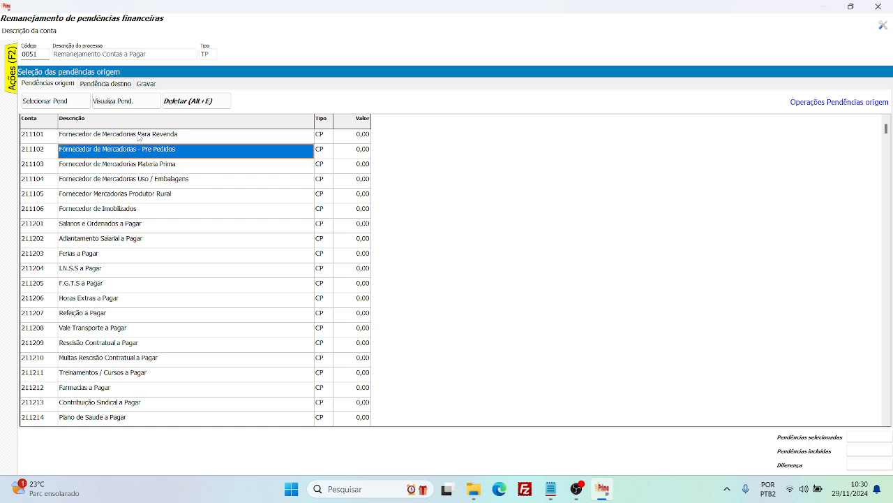
key(Up)
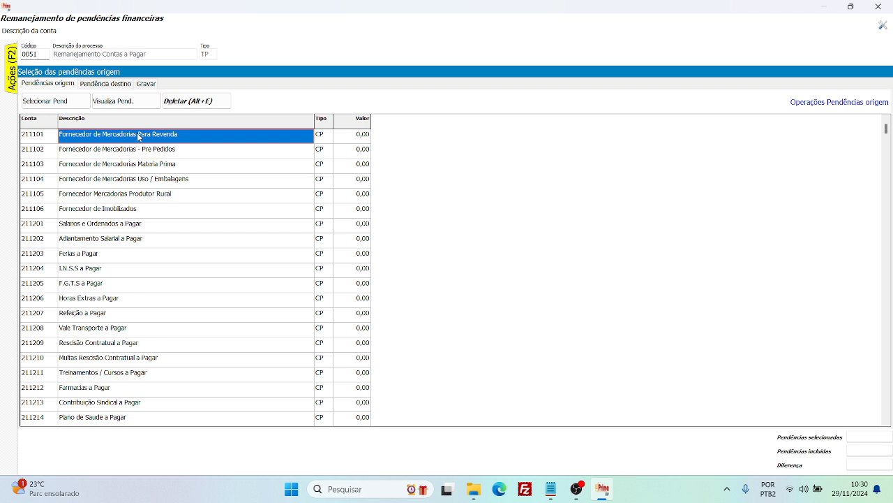
Open the payable pendings selection conditions for account 211101 and go through the document number, entity, process and movement date filters.
double_click(139, 136)
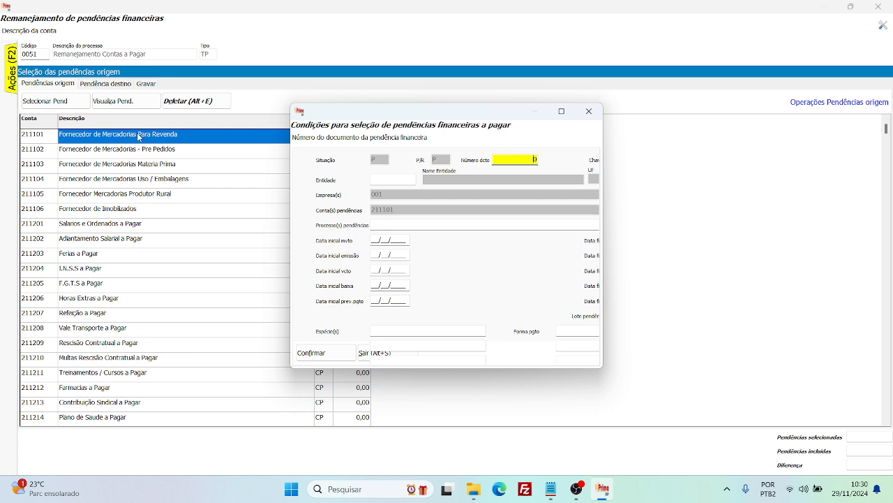
key(Return)
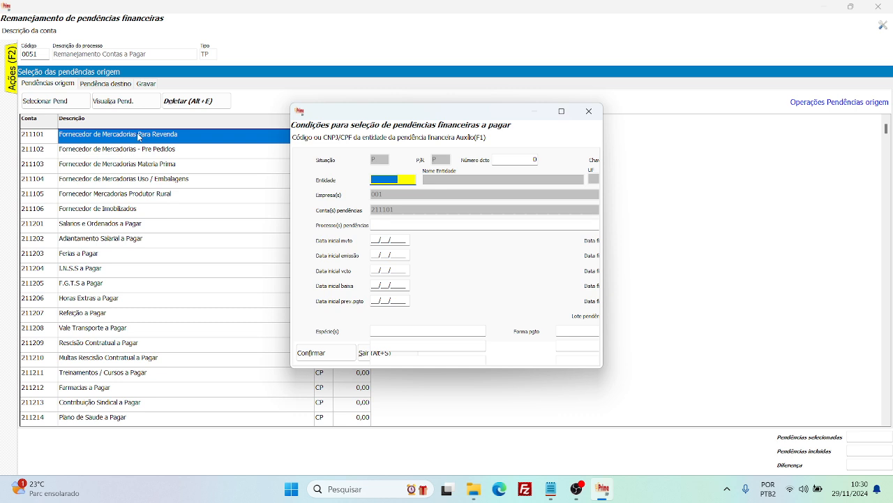
key(Return)
key(Return)
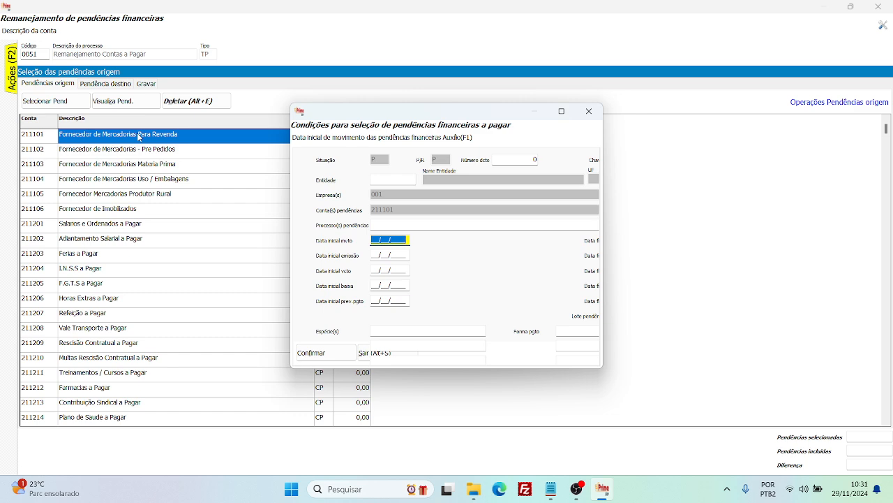
key(Right)
key(Right)
key(shift+Tab)
key(shift+Tab)
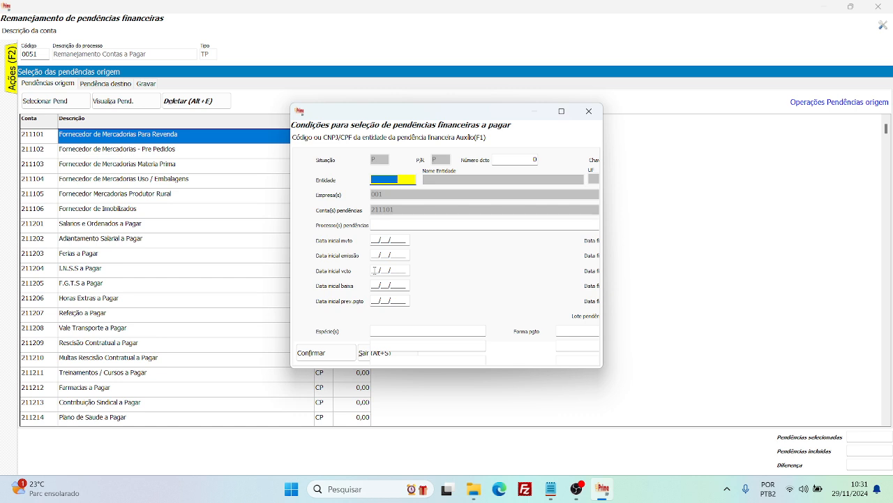
key(Tab)
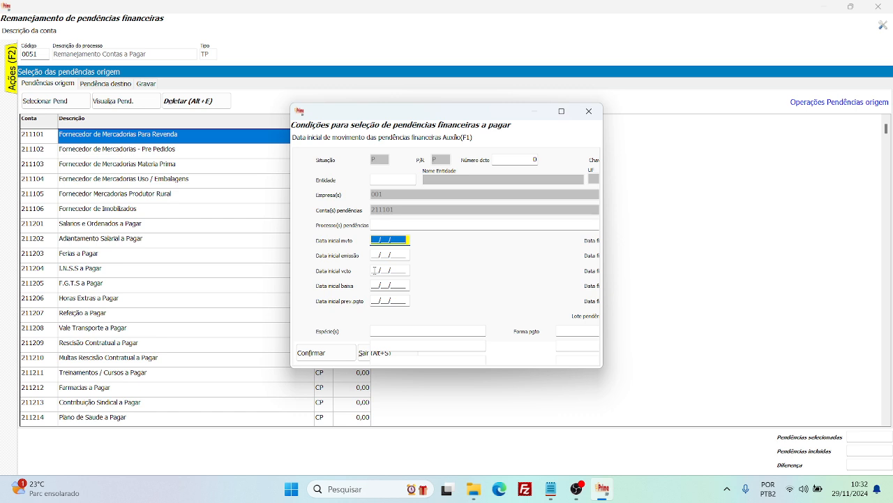
Set the initial and final movement dates to 29/11/2024 and confirm the selection conditions.
key(F1)
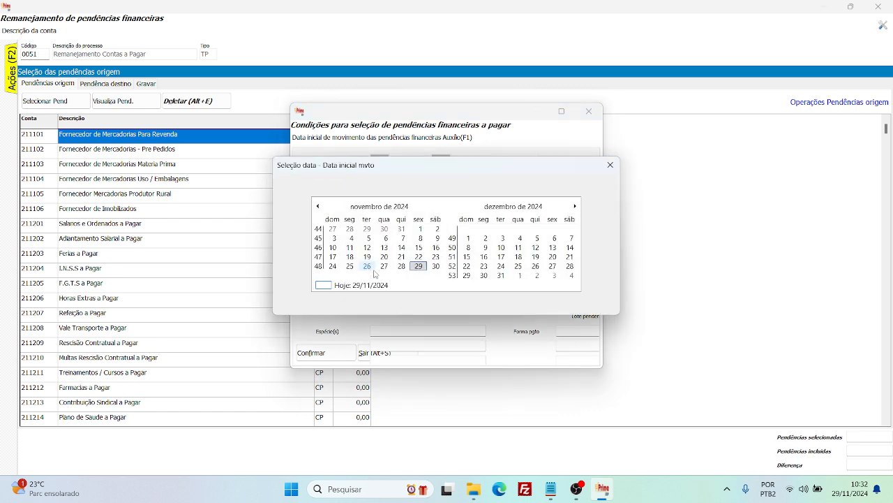
click(420, 266)
key(Tab)
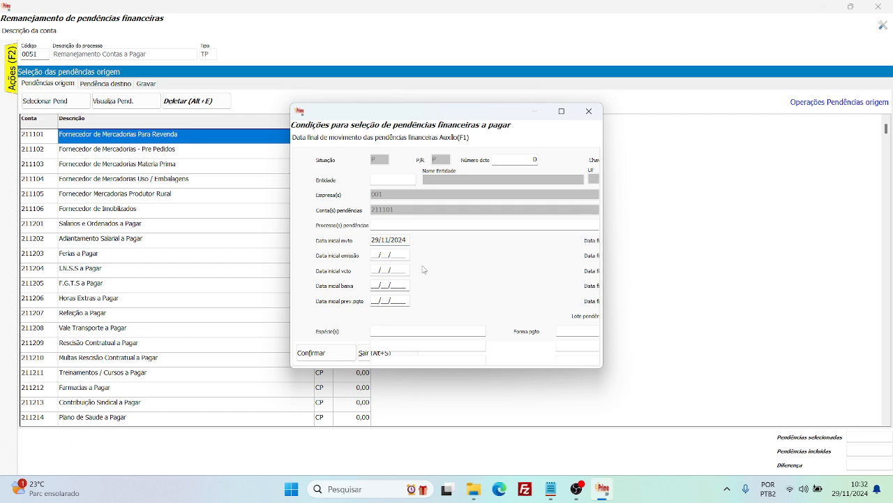
key(F1)
click(419, 267)
key(Tab)
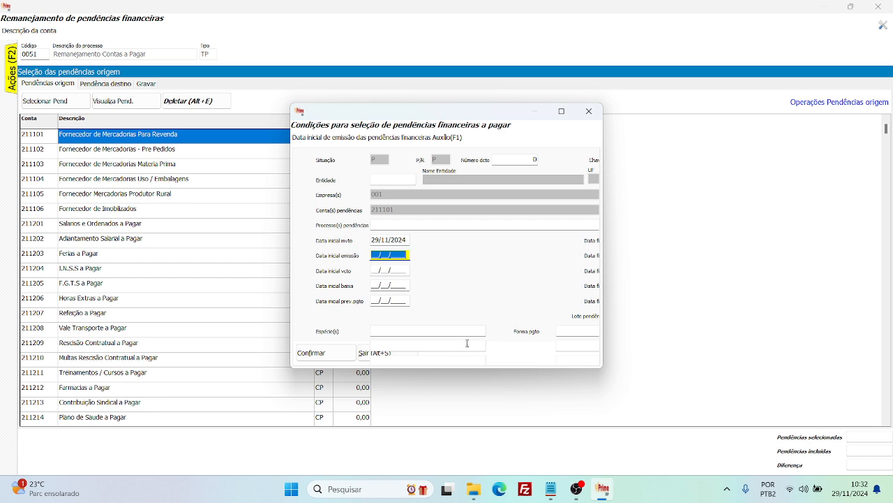
click(340, 355)
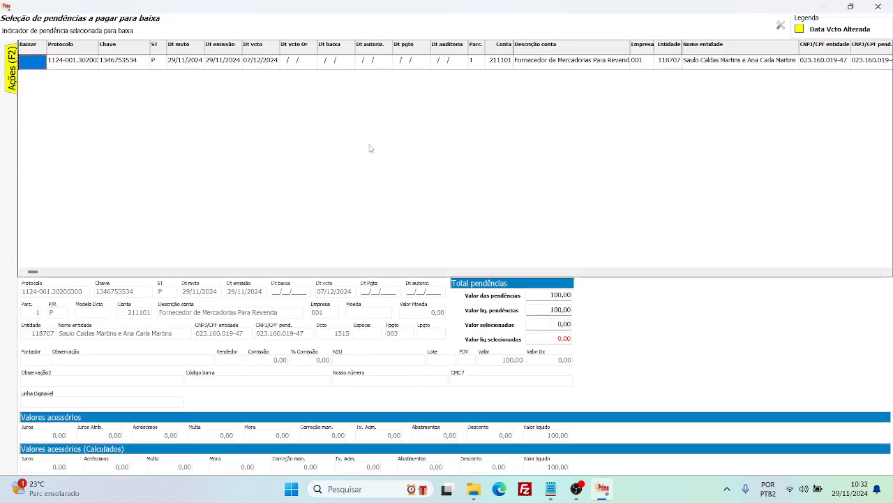
Examine the listed pending's movement, issue and due dates, along with its account, company and entity.
click(331, 65)
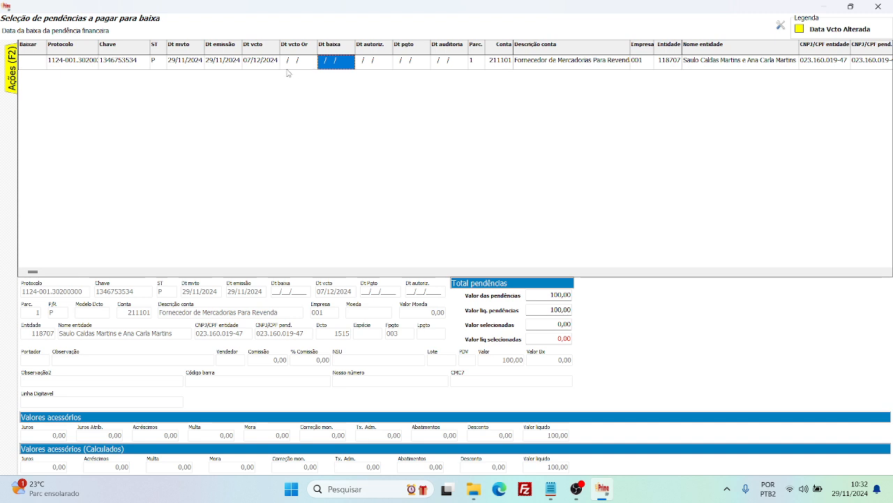
click(288, 69)
click(274, 69)
click(197, 71)
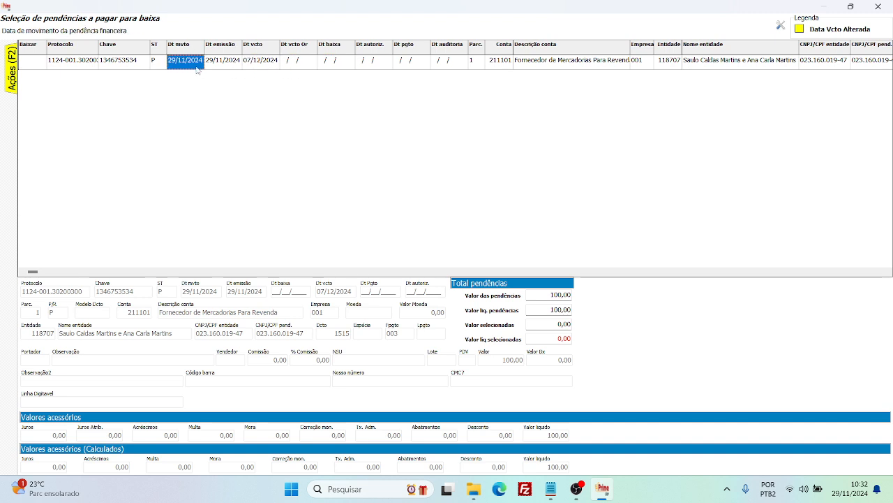
click(214, 70)
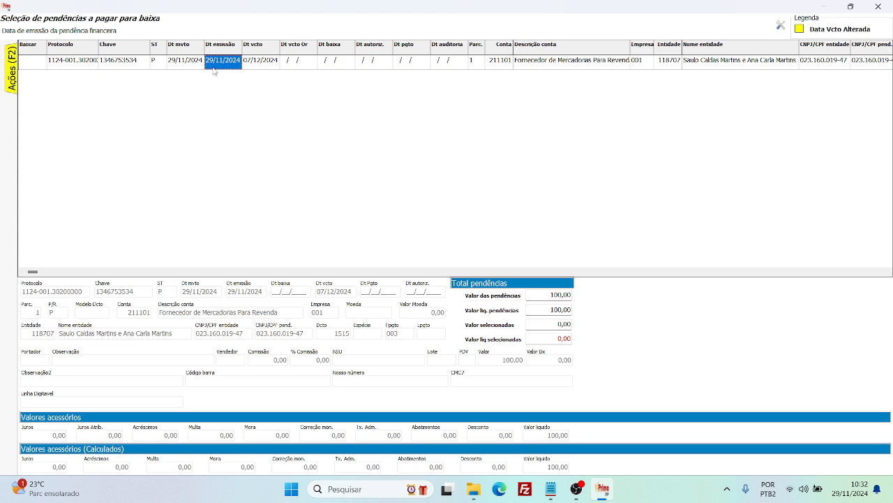
key(Left)
key(Left)
key(Left)
key(Left)
key(Left)
key(Right)
key(Right)
key(Right)
key(Right)
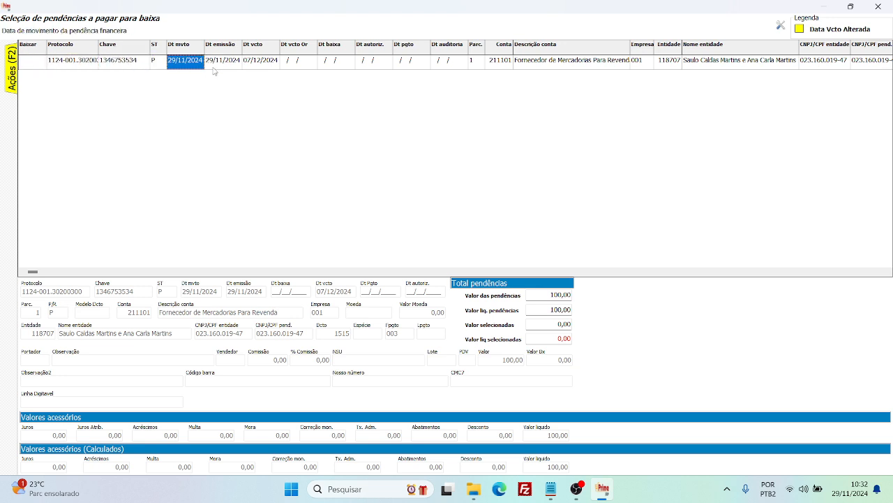
key(Right)
key(Right)
key(Right)
key(Right)
key(Right)
key(Right)
key(Right)
key(Right)
key(Right)
key(Right)
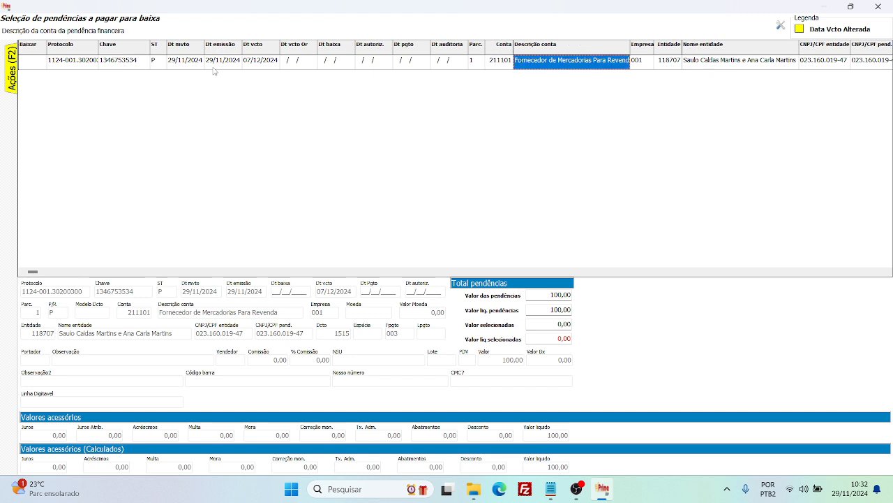
key(Right)
key(Right)
key(Right)
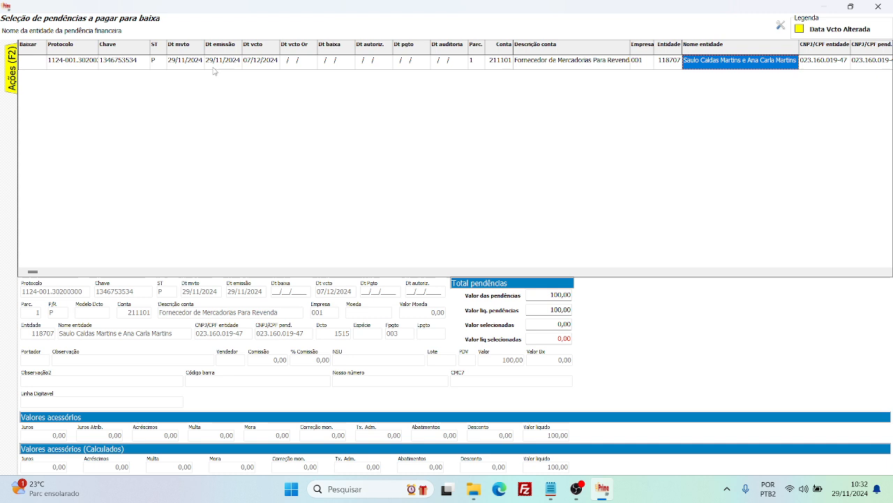
key(Left)
key(Left)
key(Left)
key(Left)
key(Left)
key(Left)
key(Left)
key(Left)
key(Left)
key(Left)
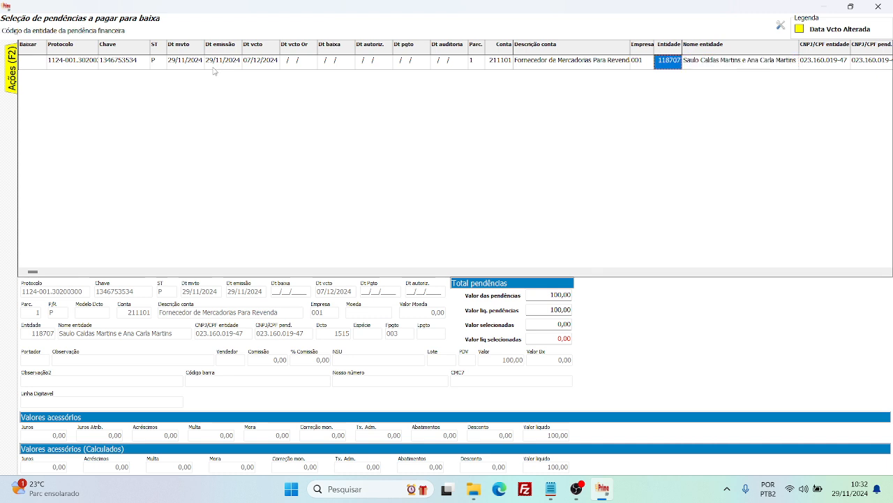
key(Left)
key(Left)
key(Left)
key(Left)
key(Left)
key(Left)
key(Left)
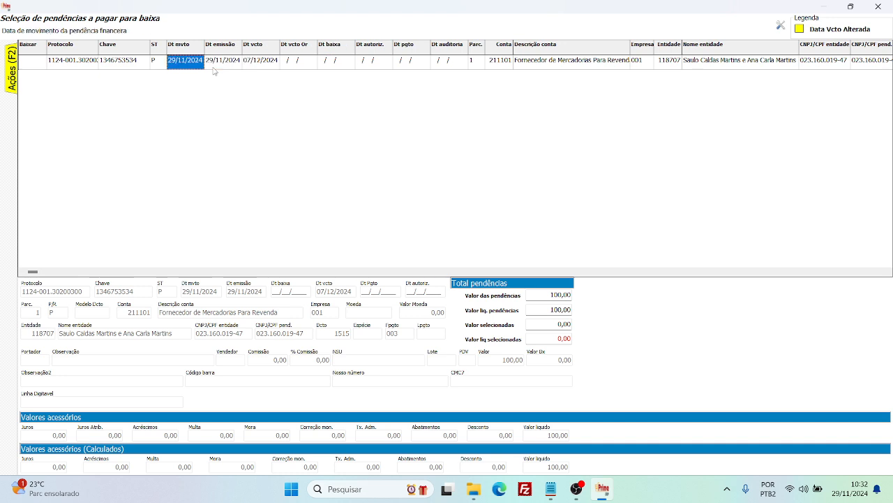
Review the settlement indicator, protocol, key and status columns of the listed pending.
key(Right)
key(Right)
key(Right)
key(Right)
key(Left)
key(Left)
key(Left)
key(Left)
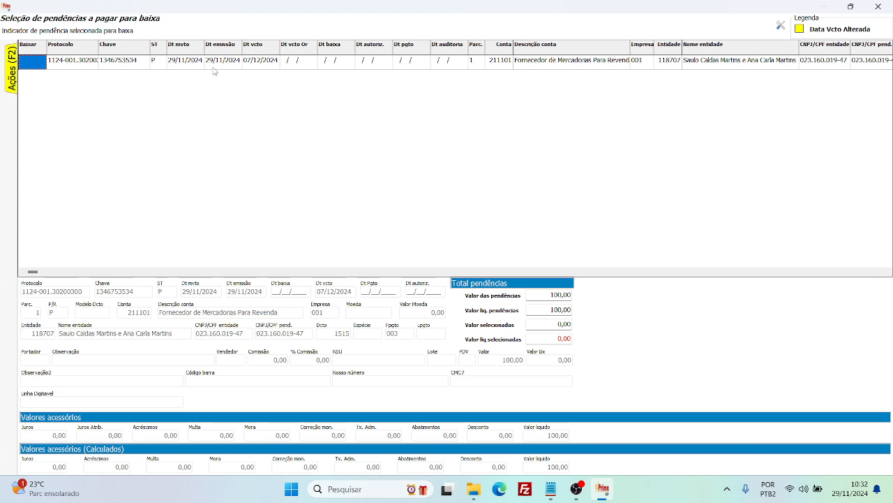
key(Right)
key(Left)
key(Right)
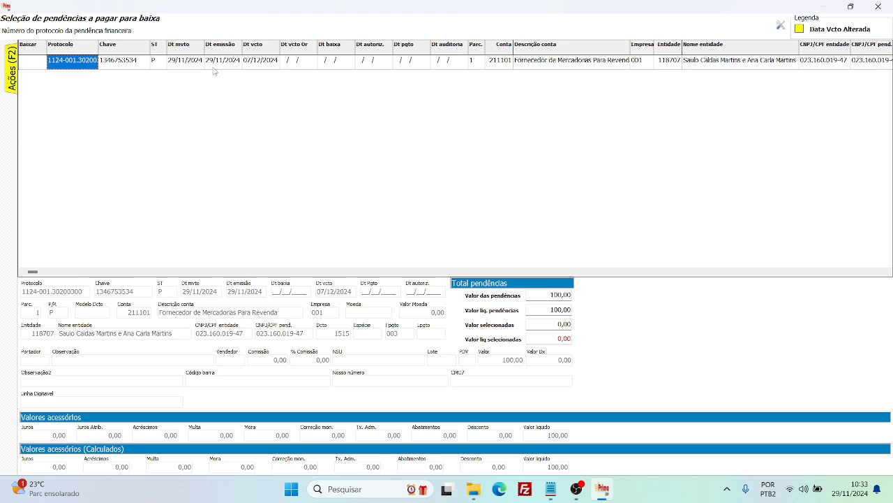
key(Left)
key(Right)
key(Right)
key(Right)
key(Right)
key(Right)
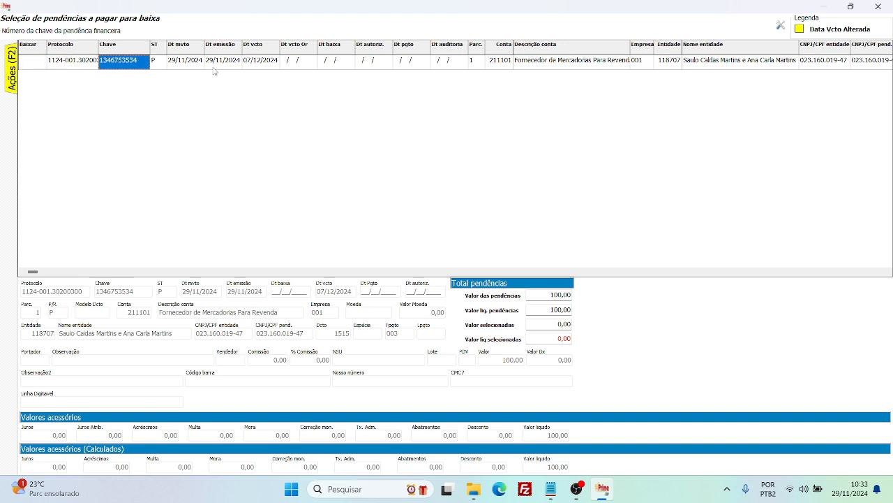
key(Left)
key(Left)
key(Left)
key(Left)
key(Left)
key(Right)
key(Right)
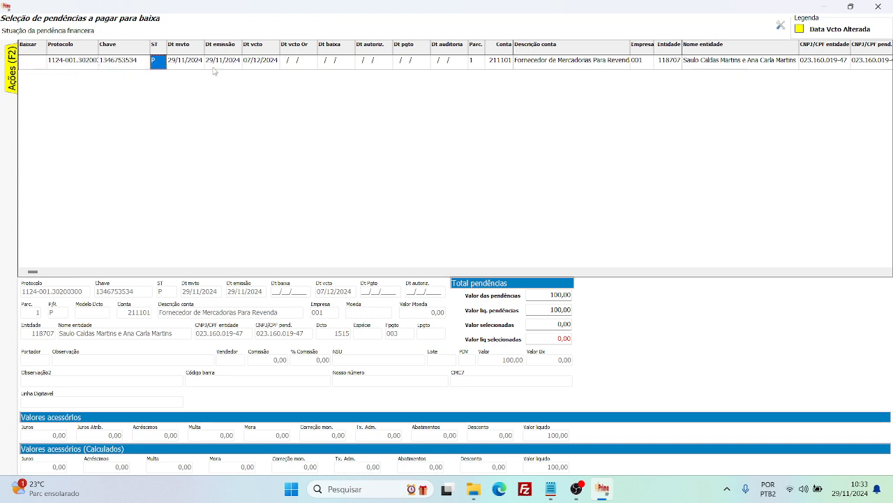
Mark the listed pending as Sim for settlement and confirm the selection for account 211101.
key(Left)
key(space)
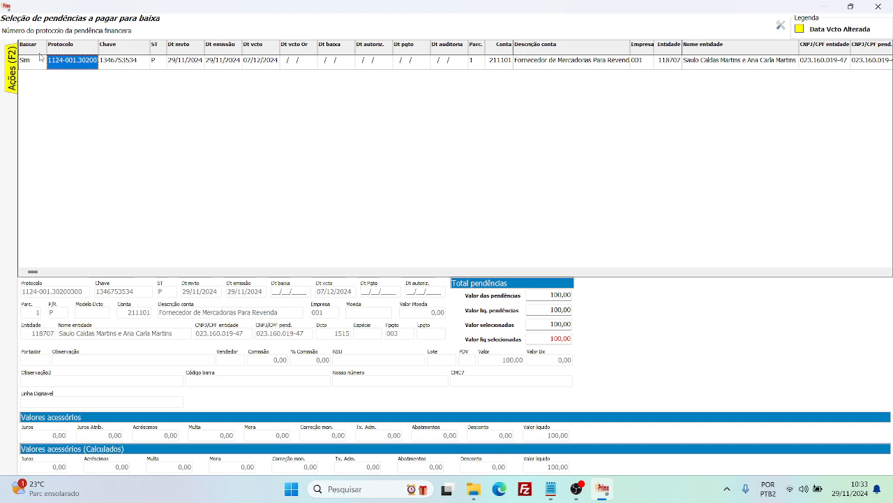
click(108, 61)
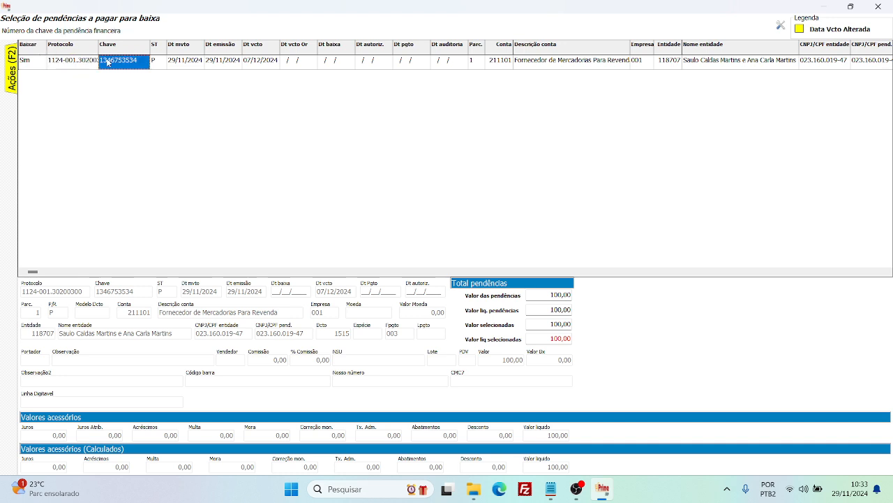
click(85, 63)
click(44, 63)
click(73, 67)
click(111, 67)
click(98, 66)
click(43, 62)
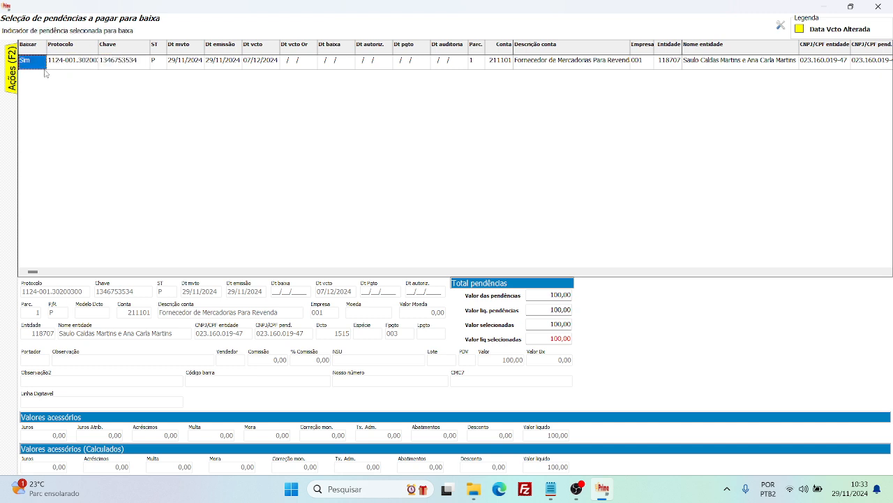
mouse_move(14, 71)
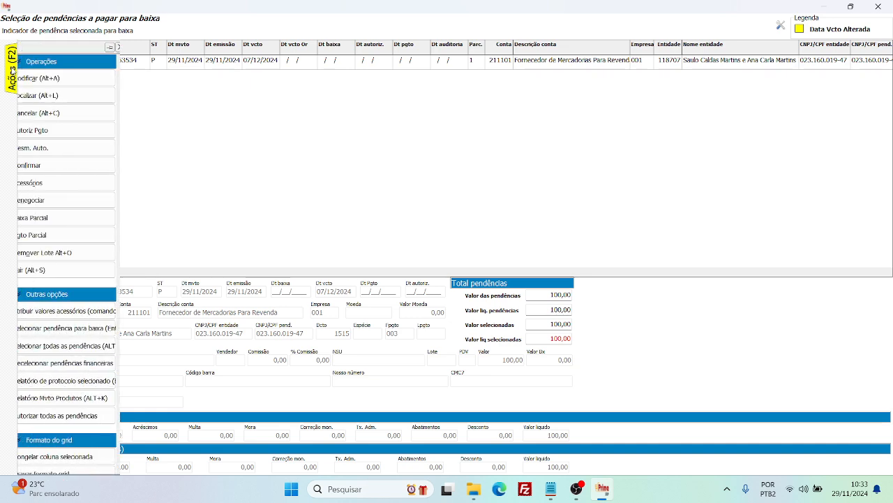
click(41, 166)
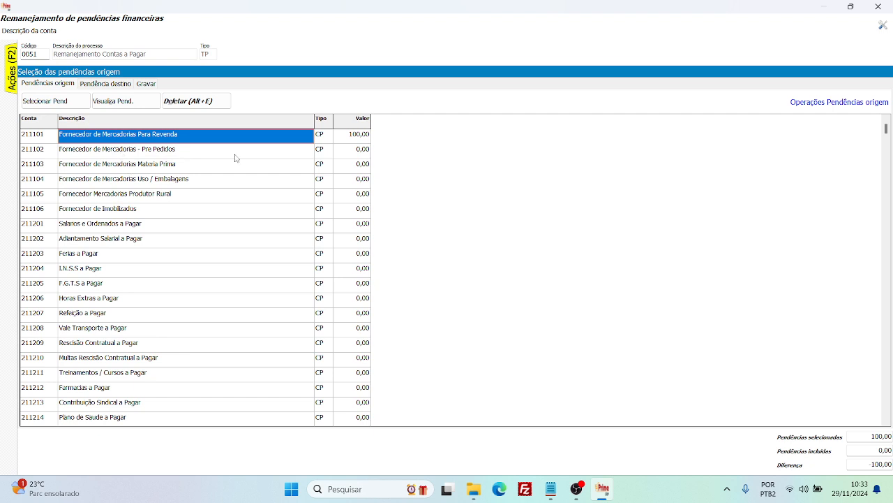
Display the pendings selected for transfer from account 211101 Fornecedor de Mercadorias Para Revenda.
click(364, 139)
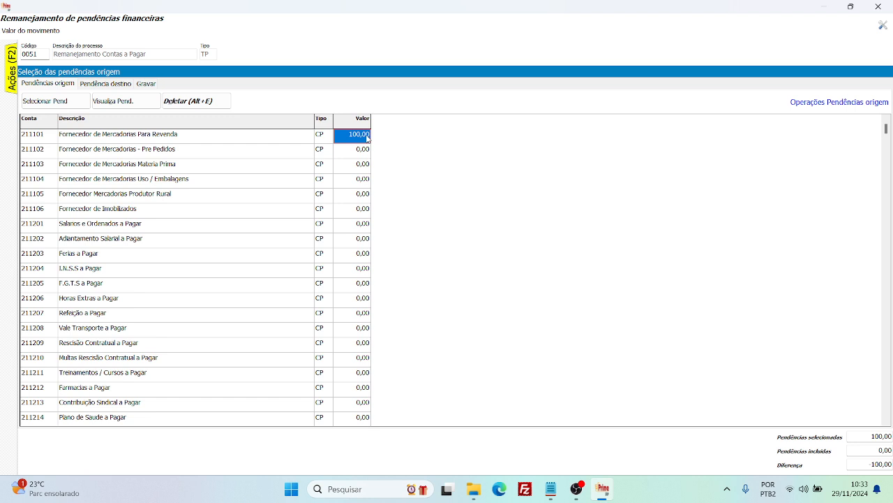
click(307, 139)
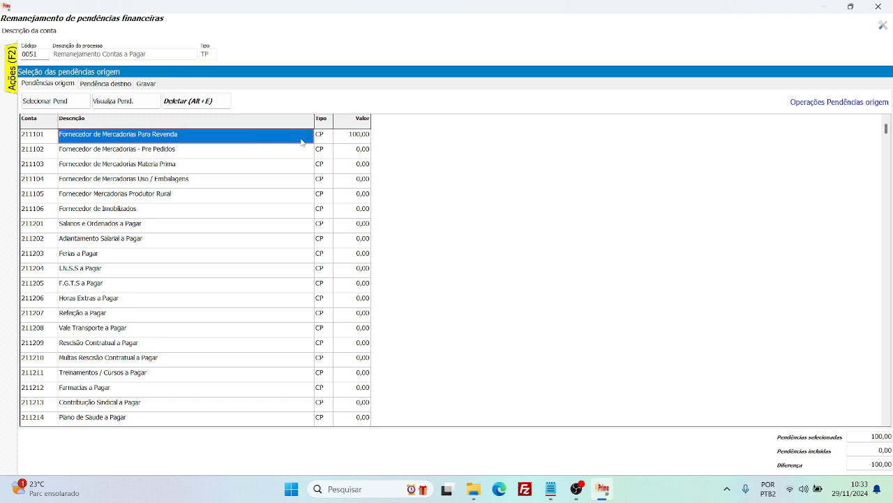
click(130, 101)
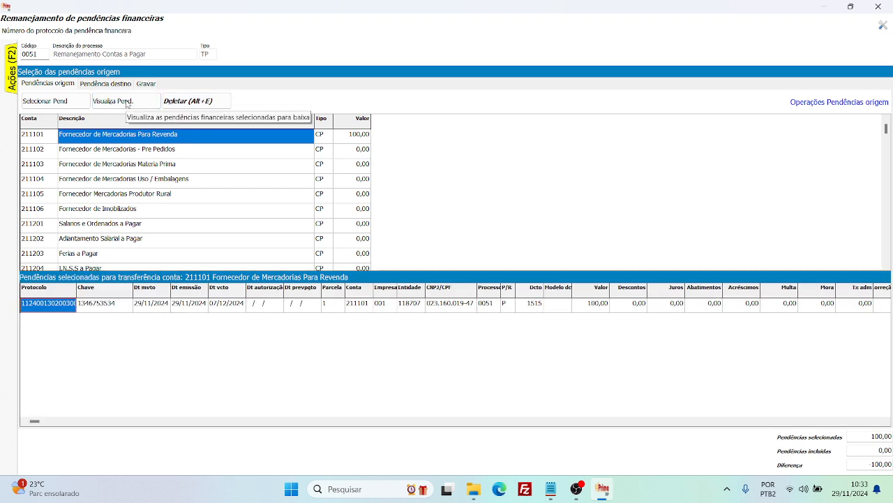
Examine the selected pending's details across all columns, from protocol and dates to value, interest, penalties and remarks.
click(178, 305)
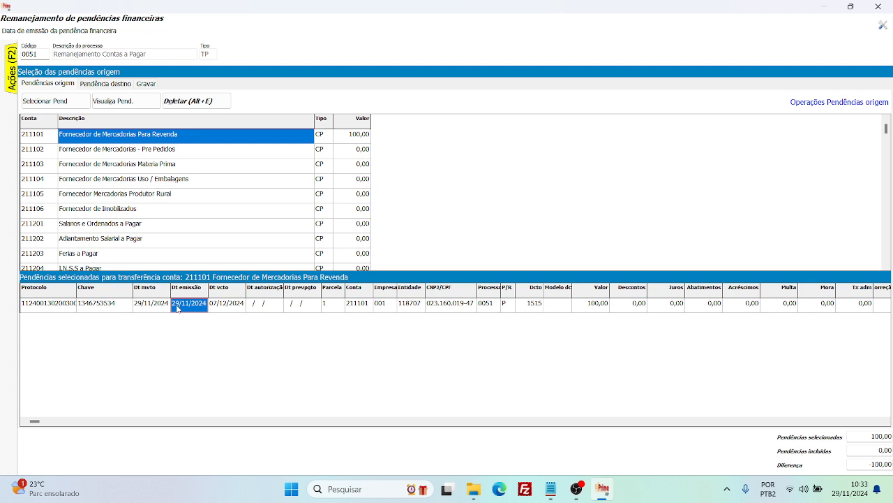
key(Left)
key(Left)
key(Left)
key(Right)
key(Right)
key(Right)
key(Right)
key(Right)
key(Right)
key(Right)
key(Right)
key(Right)
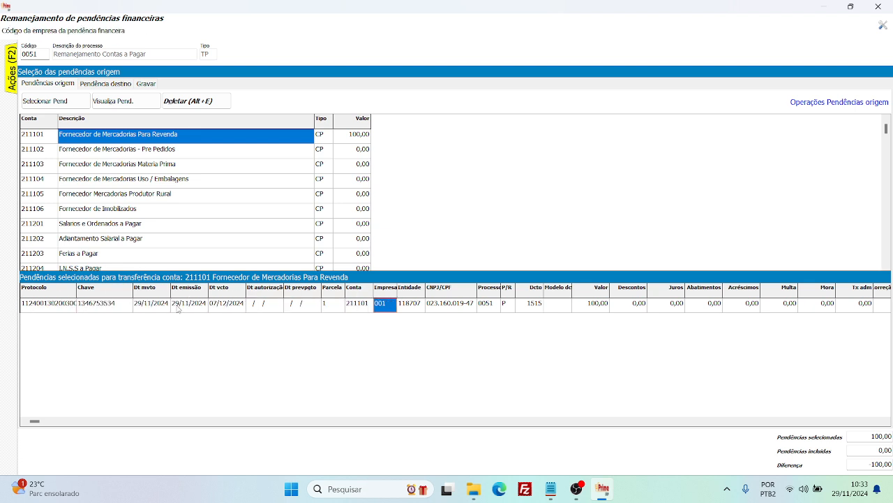
key(Right)
key(Right)
key(Right)
key(Right)
key(Right)
key(Right)
key(Right)
key(Right)
key(Right)
key(Right)
key(Right)
key(Right)
key(Right)
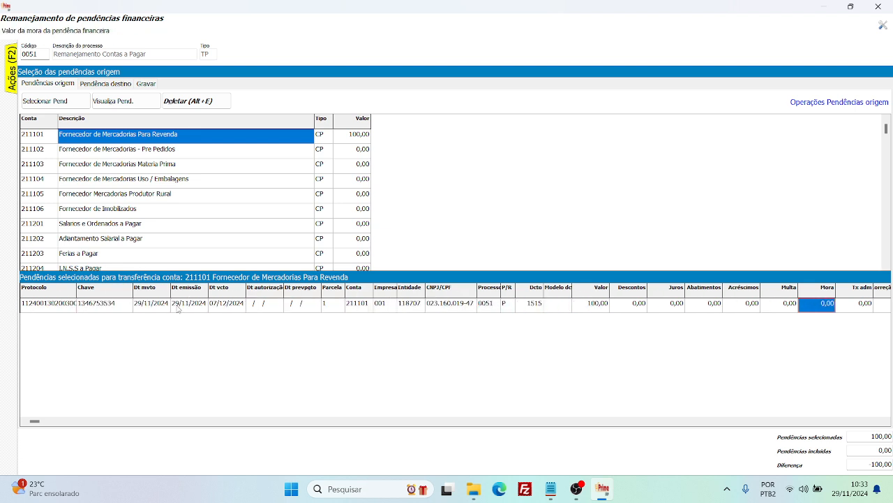
key(Right)
key(Right)
key(Right)
key(Right)
key(Right)
key(Left)
key(Left)
key(Left)
key(Left)
key(Left)
key(Left)
key(Left)
key(Left)
key(Left)
key(Left)
key(Left)
key(Left)
key(Left)
key(Left)
key(Left)
key(Left)
key(Left)
key(Left)
key(Left)
key(Left)
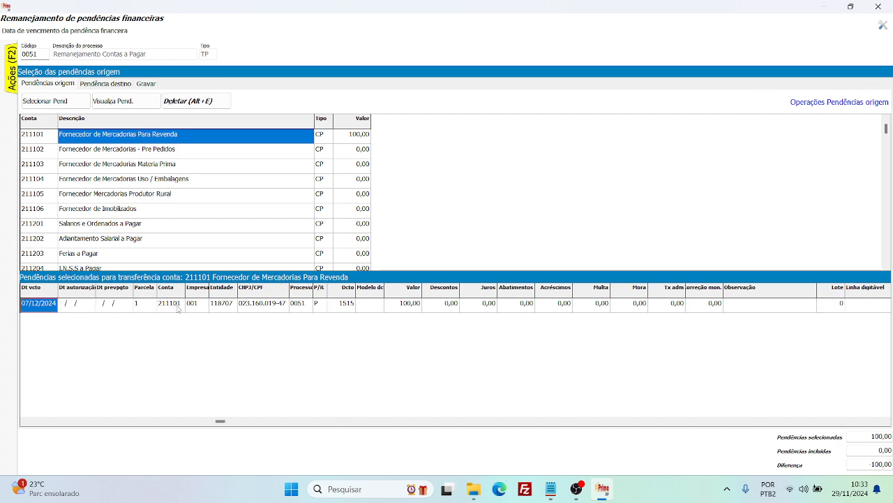
key(Left)
key(Left)
key(Left)
key(Left)
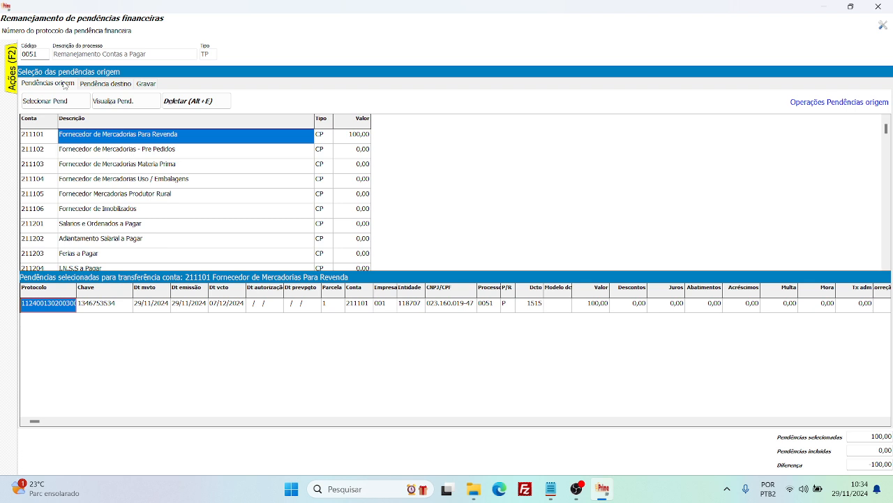
Proceed to the destination pending and start including one for account 211101 Fornecedor de Mercadorias Para Revenda.
click(112, 88)
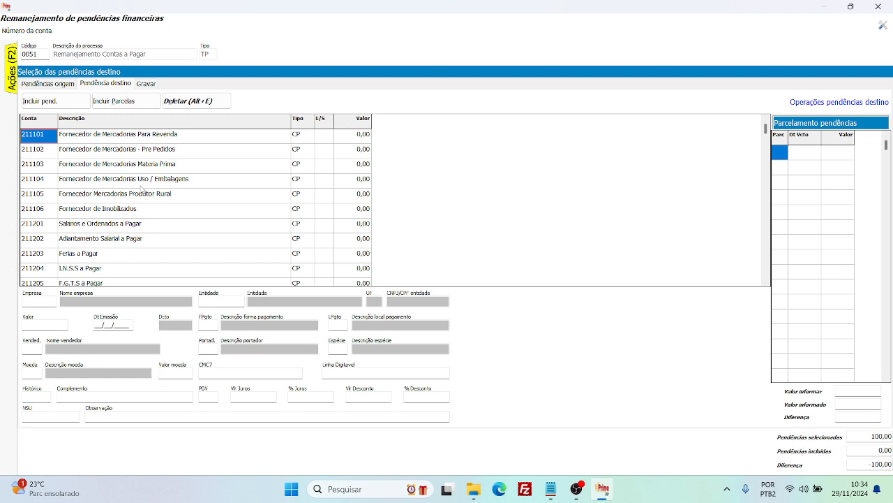
key(Tab)
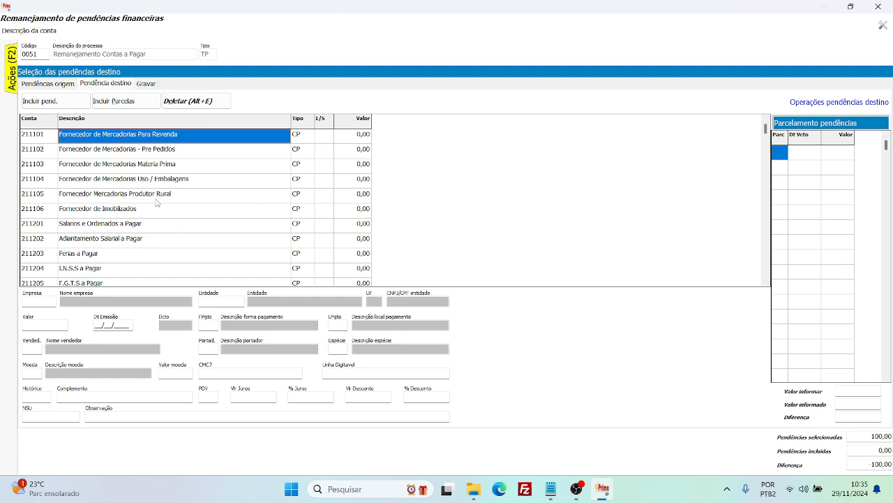
click(105, 170)
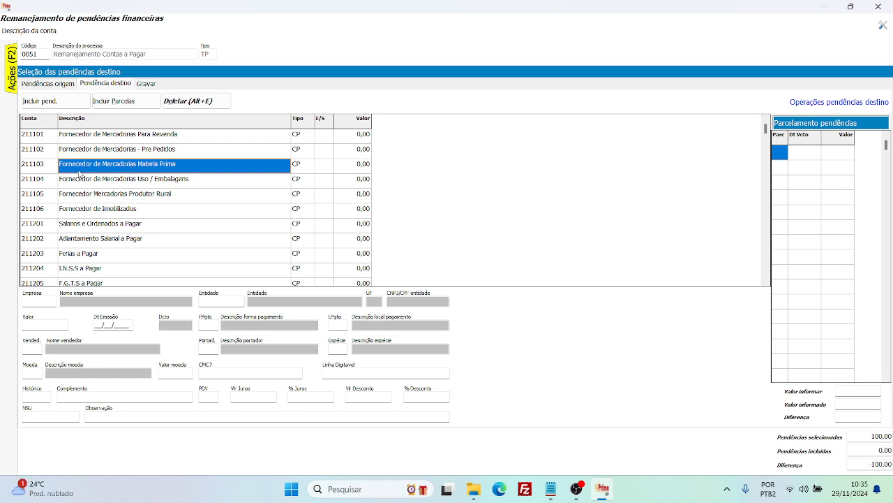
click(176, 142)
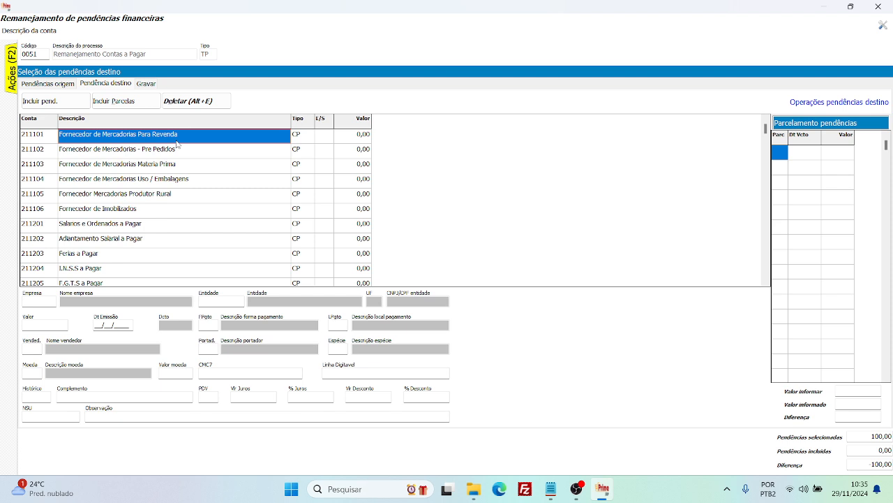
key(Down)
key(Down)
key(Down)
key(Down)
key(Up)
key(Up)
key(Up)
key(Up)
double_click(176, 142)
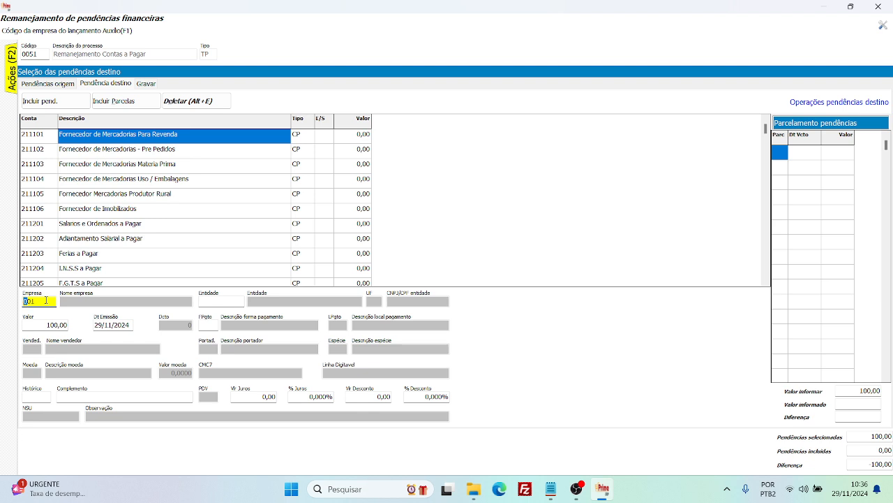
Accept company 001 and pick Satus Tecnologia Em Sistemas Ltda from the entity register as the destination entity.
key(Return)
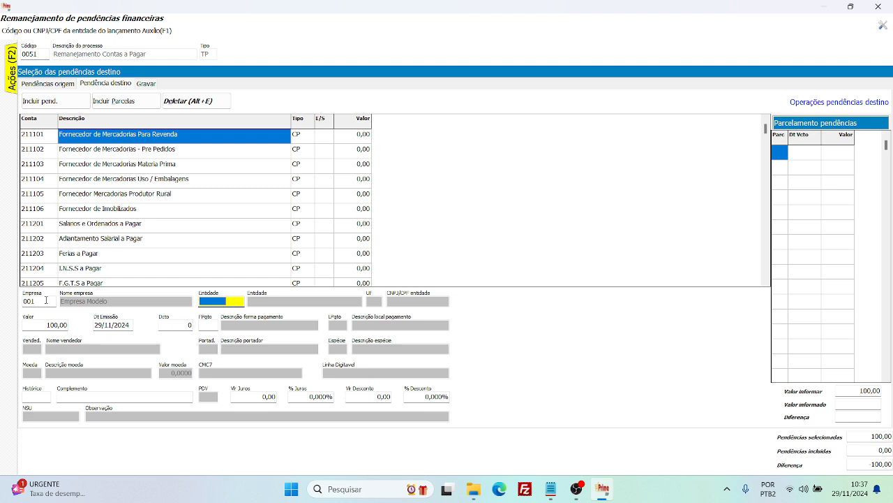
key(F1)
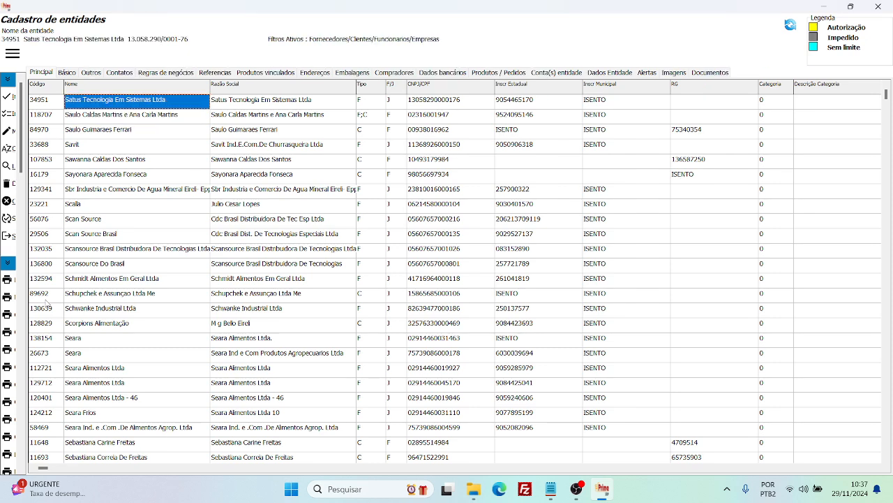
key(Down)
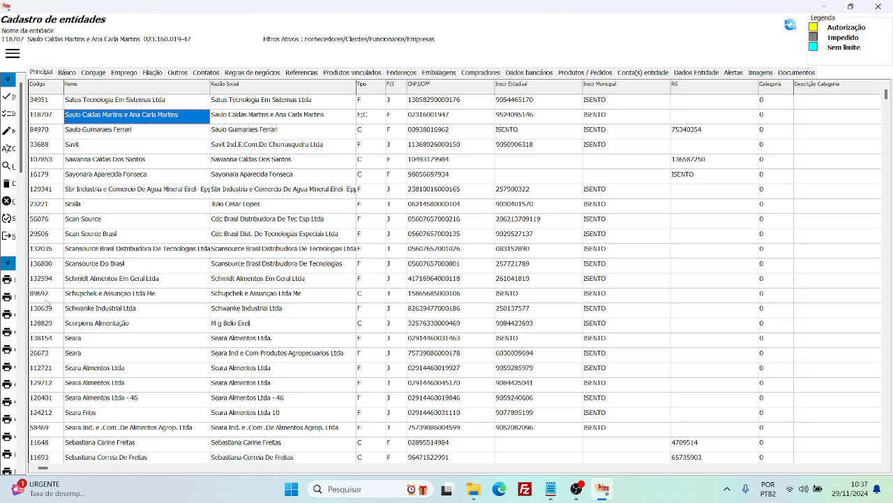
key(Up)
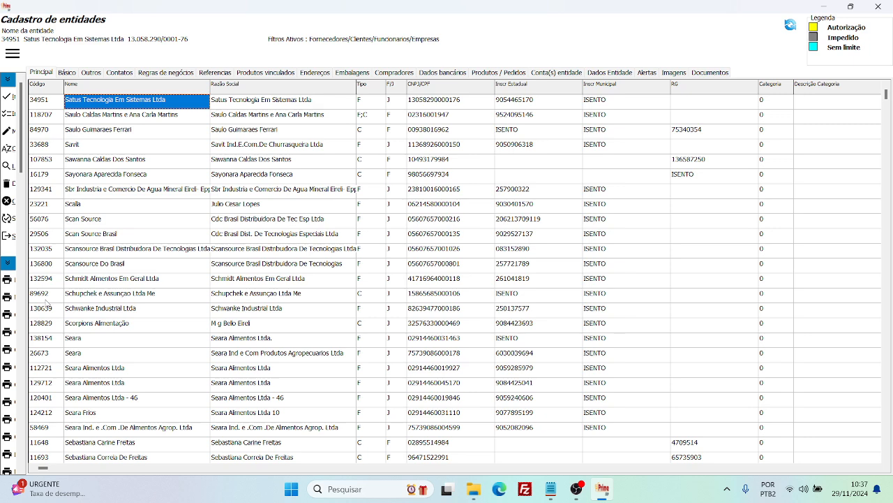
key(Return)
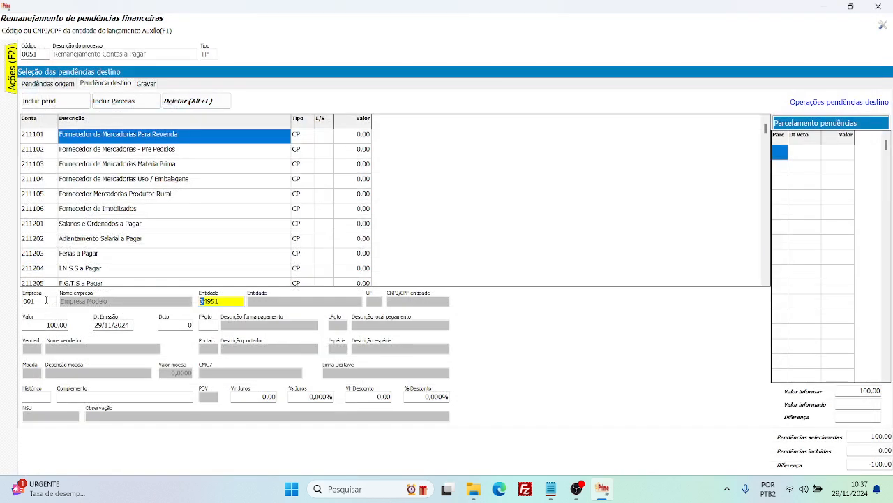
key(Return)
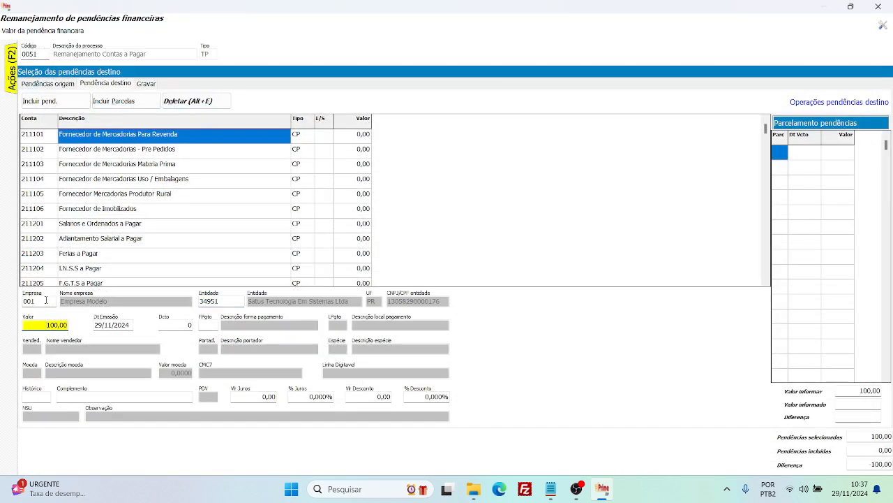
Accept the value 100,00 and issue date 29/11/2024, and set the document number to 1515.
key(Return)
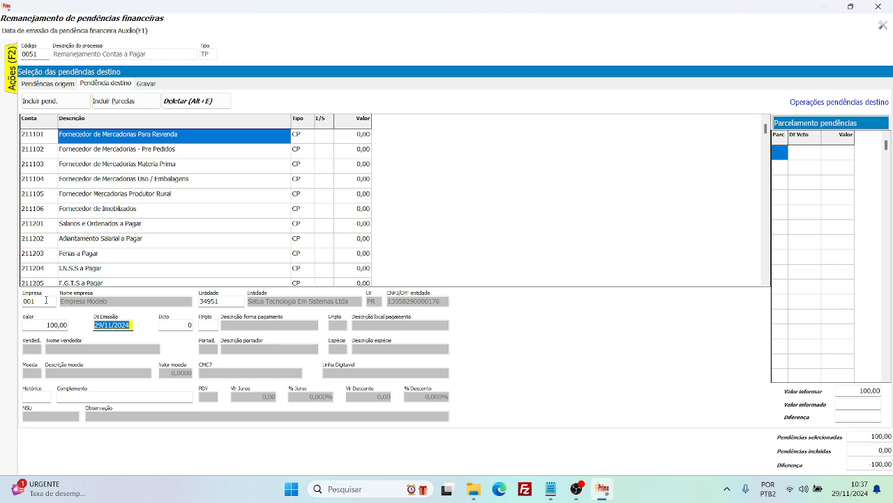
key(Return)
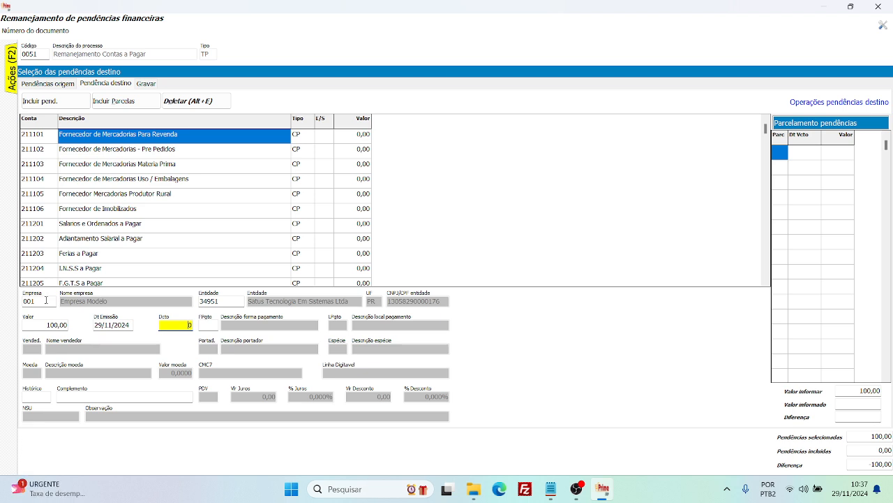
text(1515)
key(Return)
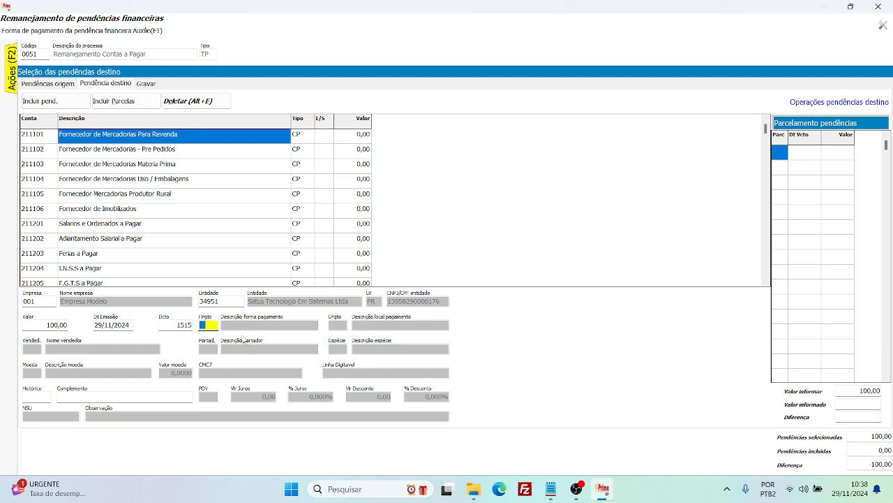
Choose payment form 002 - Entrada a Prazo 05 Dias and history 951 Mvto Transf Pend for the destination pending.
key(F1)
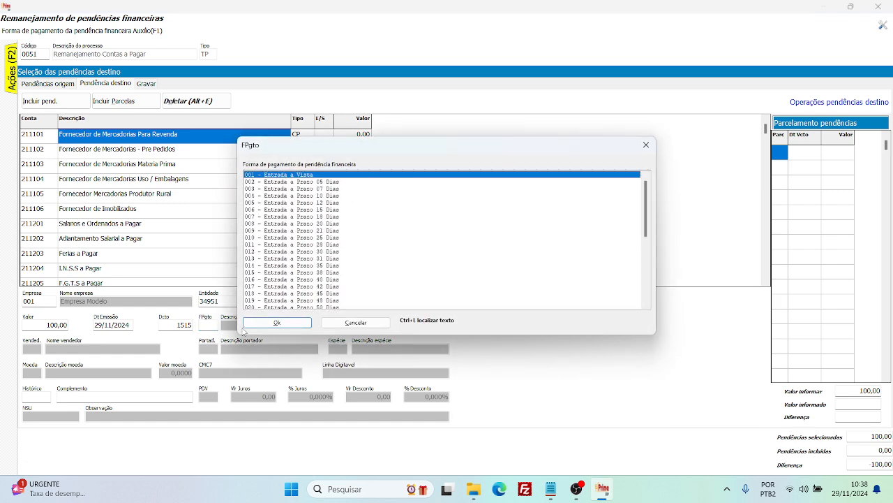
key(Down)
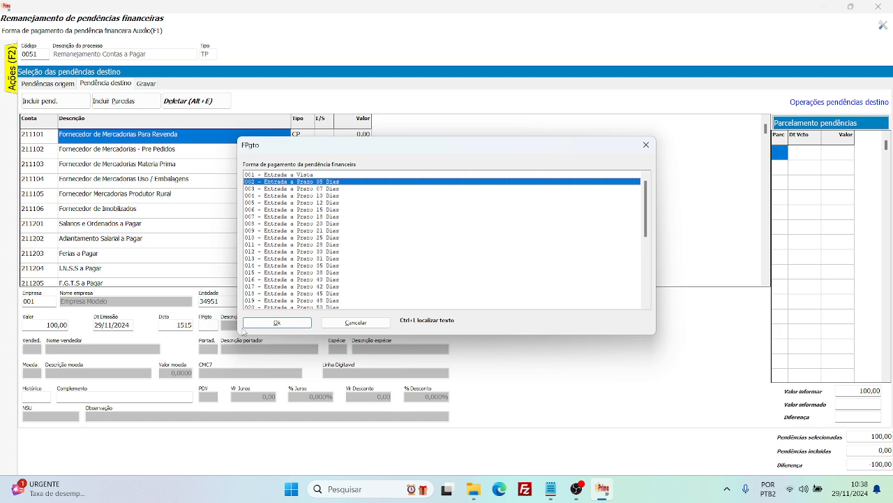
key(Return)
key(Return)
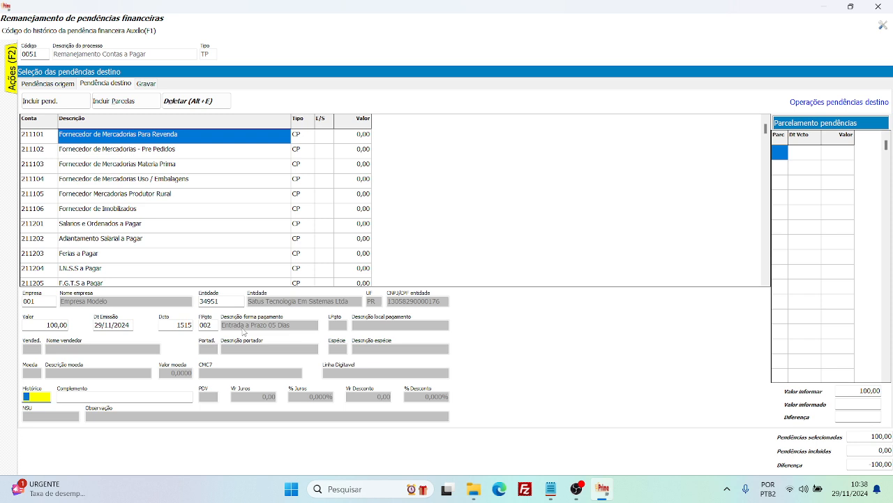
key(F1)
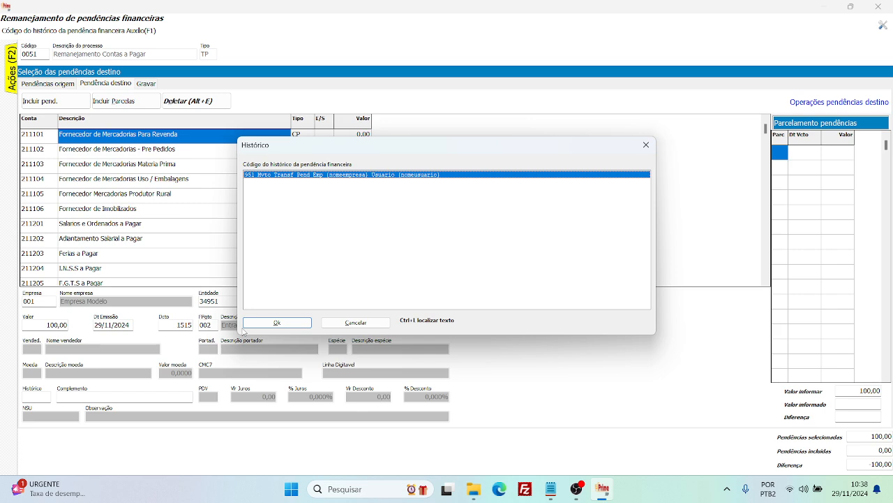
key(Return)
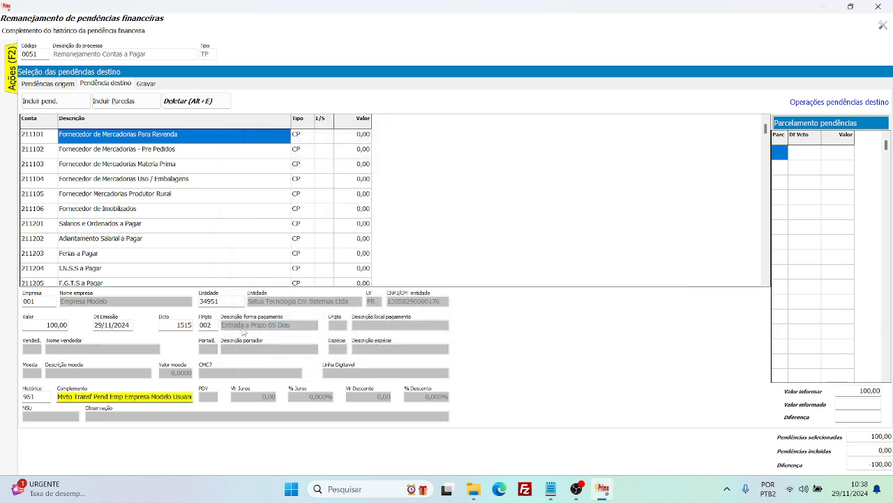
key(Return)
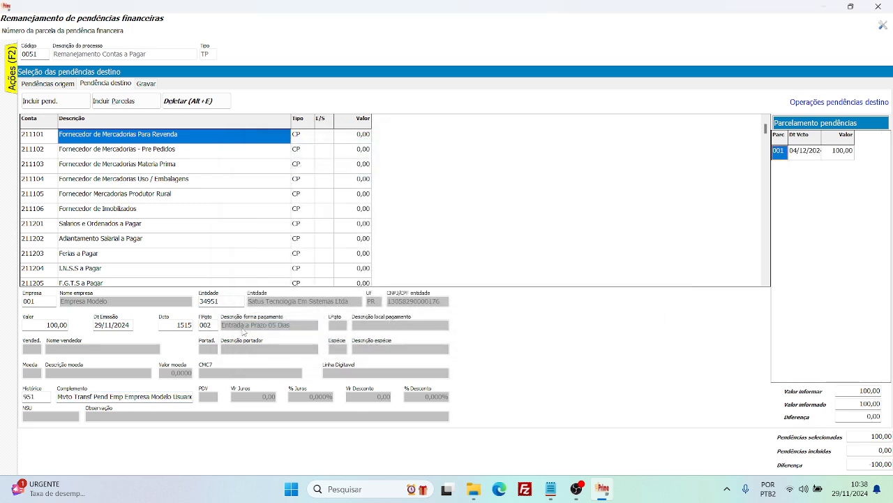
Set the due date of installment 001 to 05/12/2024 and include the destination pending.
click(808, 155)
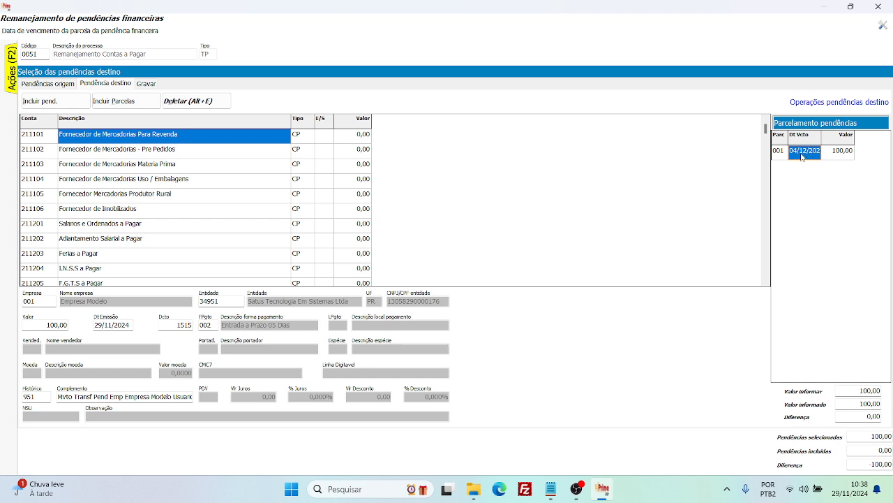
click(783, 154)
click(804, 150)
click(785, 155)
click(800, 156)
text(05122024)
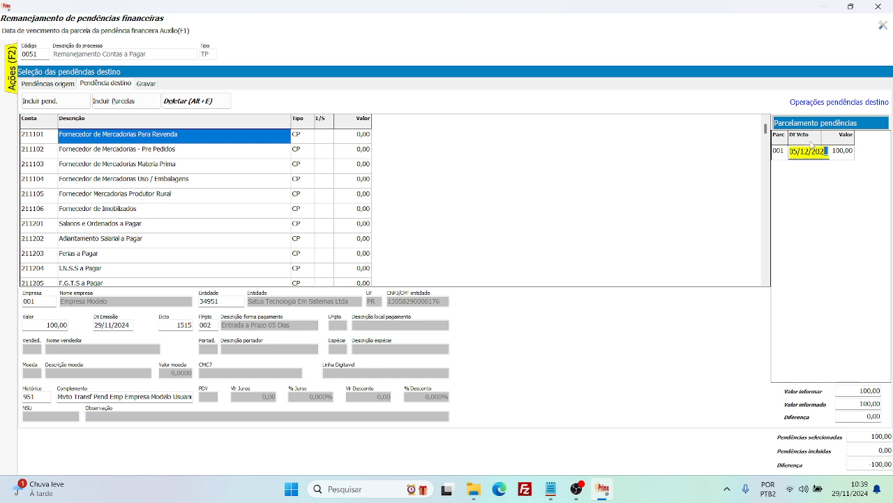
key(Return)
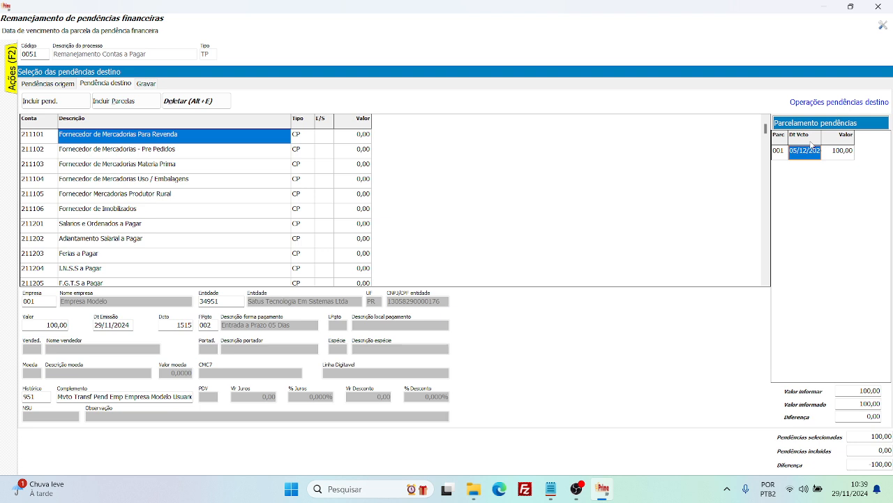
key(Return)
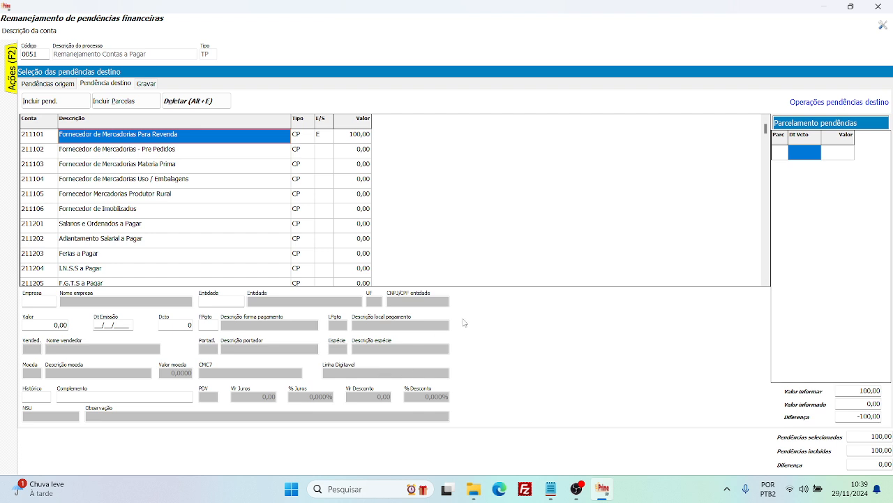
Check account 211101's movement type and value, and save the pending transfer with movement date 29/11/2024 and history 951.
click(362, 142)
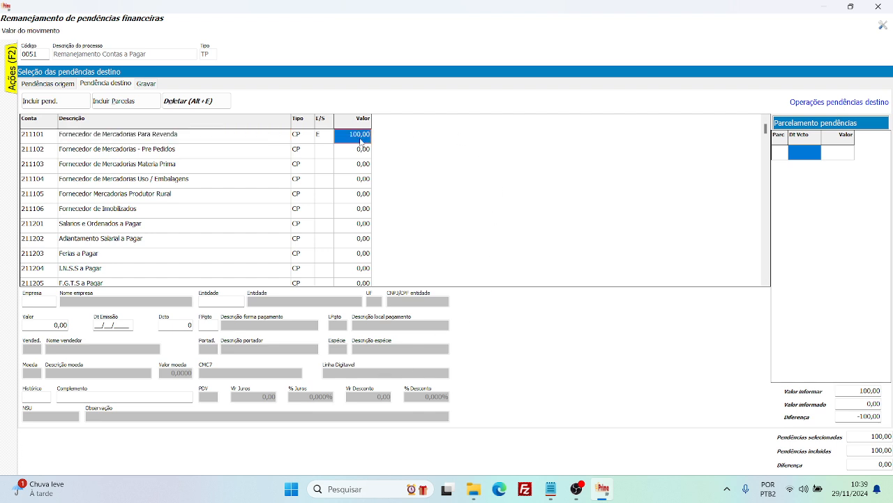
click(328, 141)
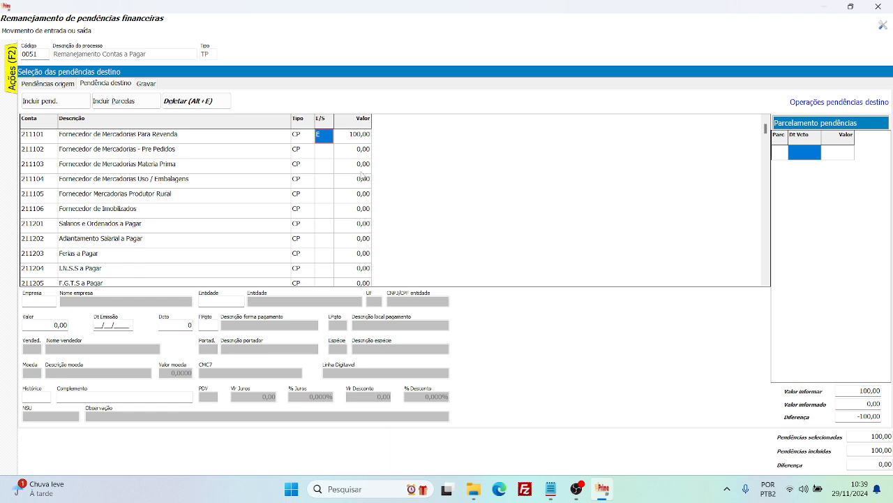
click(358, 137)
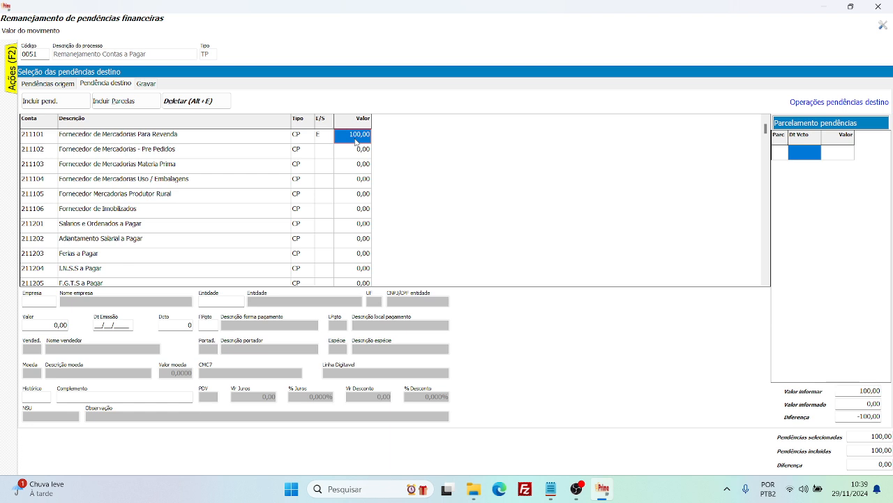
key(Page_Down)
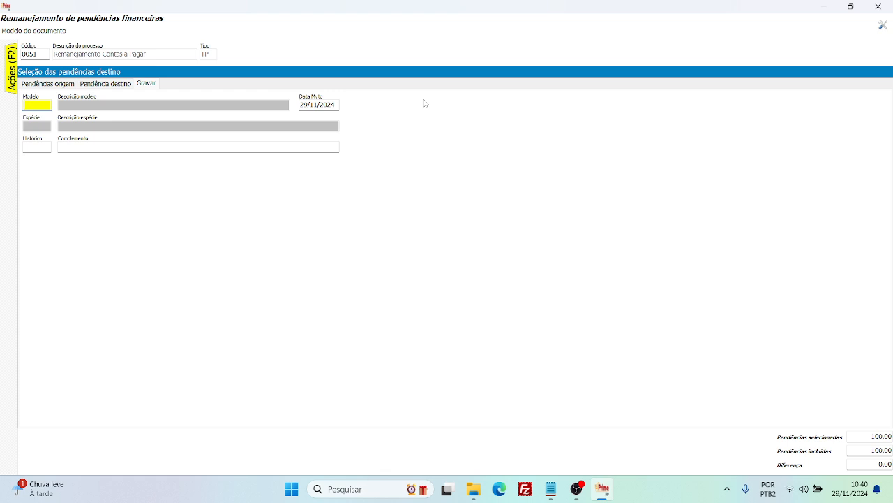
key(Tab)
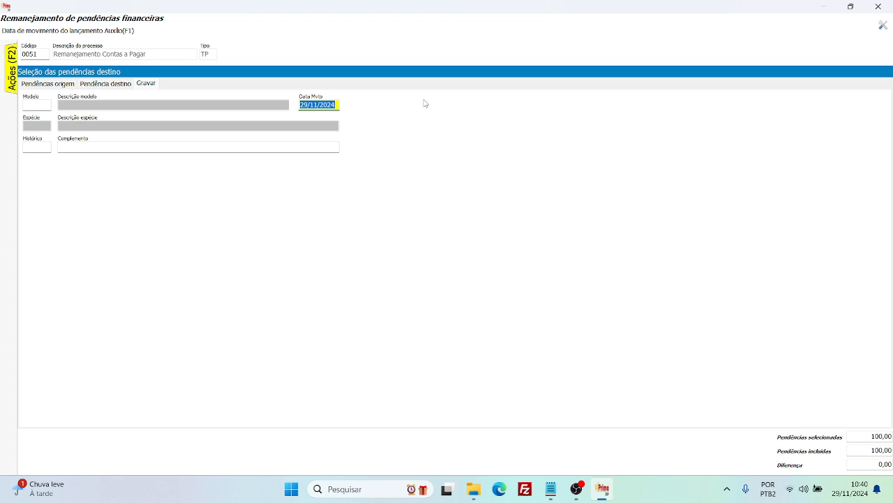
key(Tab)
key(F1)
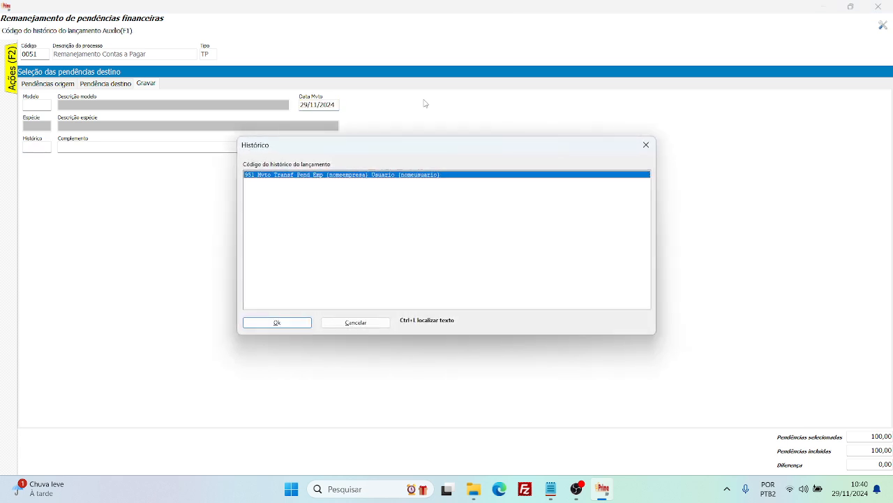
key(Return)
key(Return)
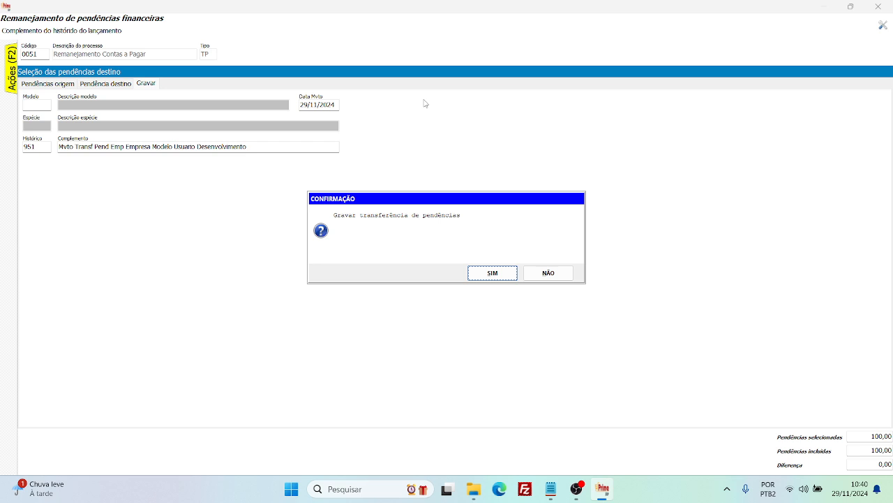
key(Return)
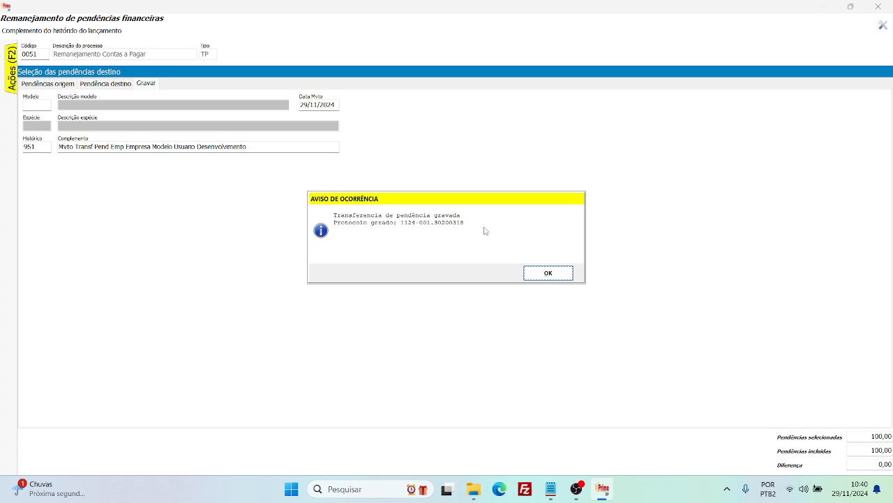
click(564, 274)
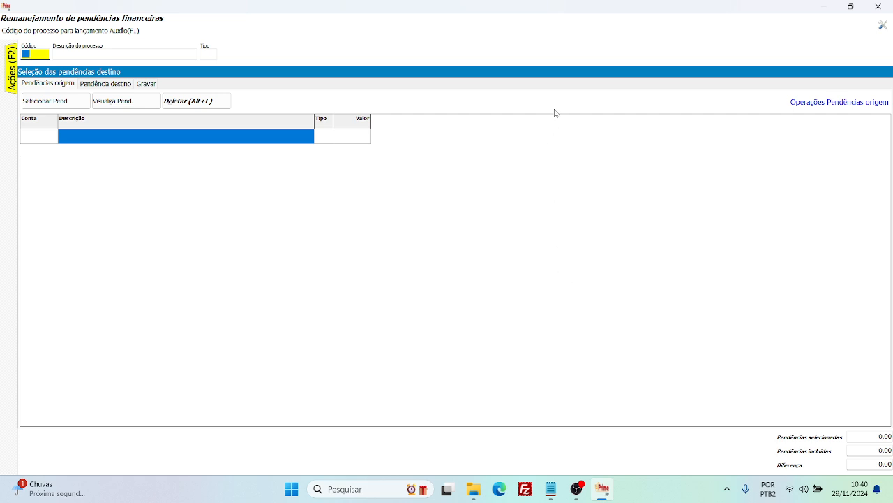
Open the selection conditions of the Contas a pagar pendentes report and choose Satus Tecnologia Em Sistemas Ltda as the entity.
click(882, 8)
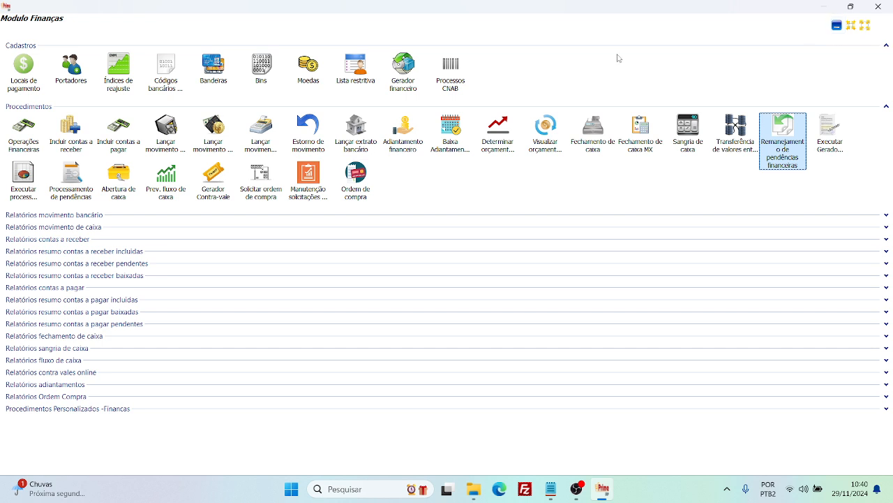
click(55, 289)
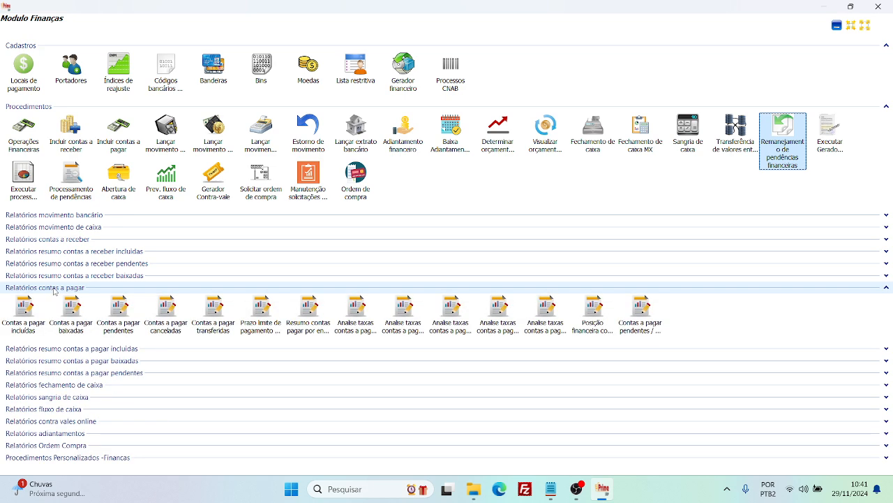
double_click(123, 316)
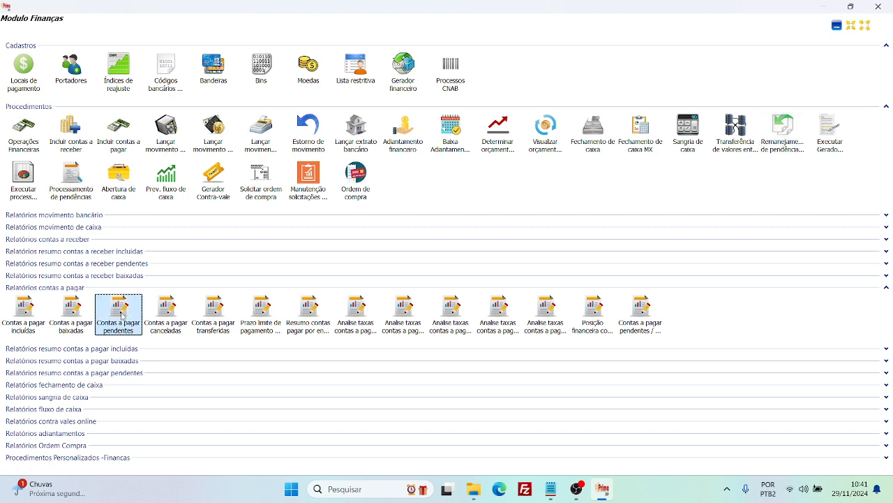
key(Return)
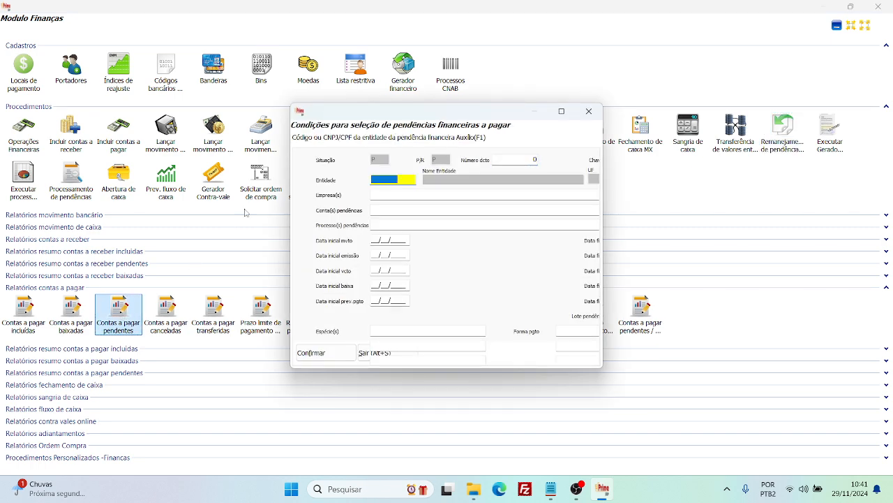
key(F1)
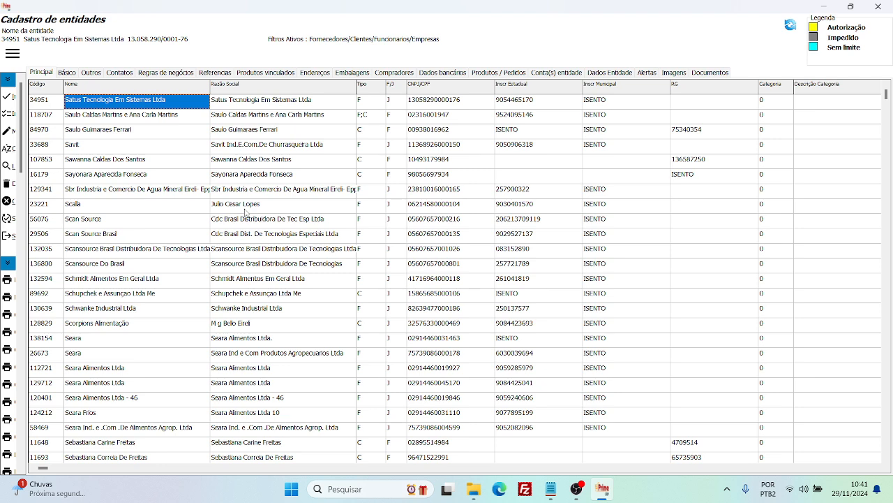
key(Return)
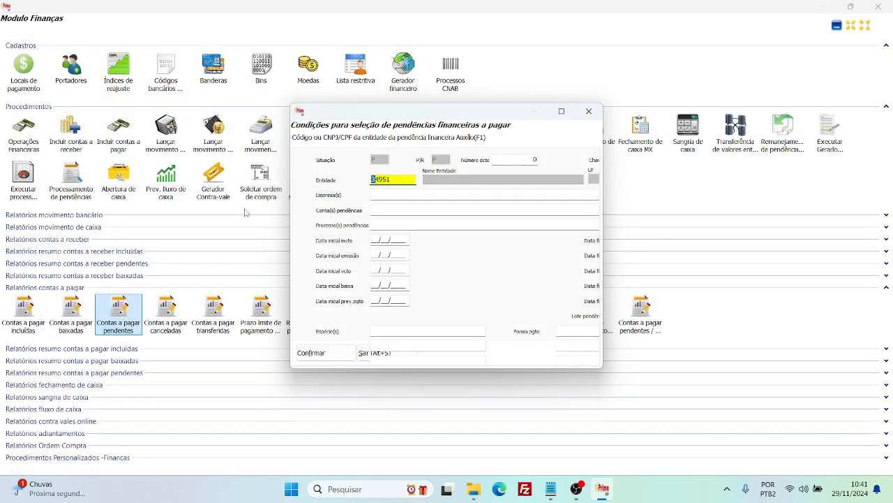
Limit the report to movement dates from 29/11/2024 to 29/11/2024 and generate it.
key(Return)
key(Return)
key(Return)
key(Return)
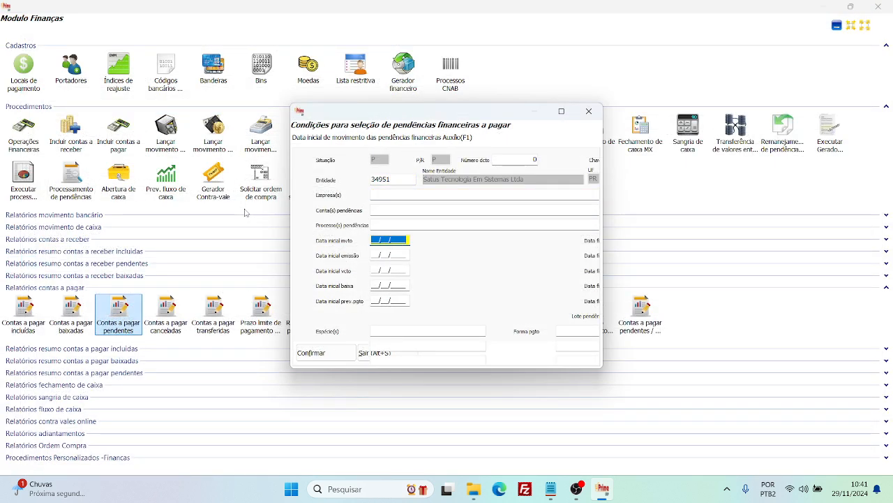
key(Return)
key(Return)
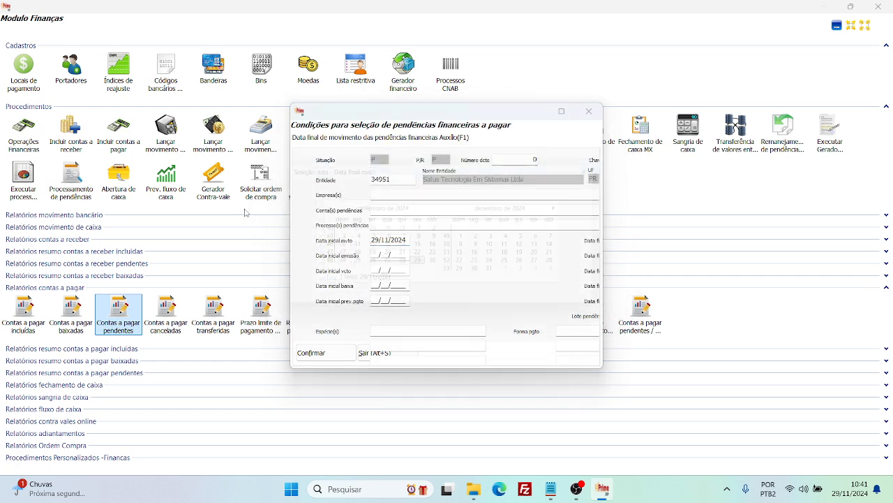
key(Return)
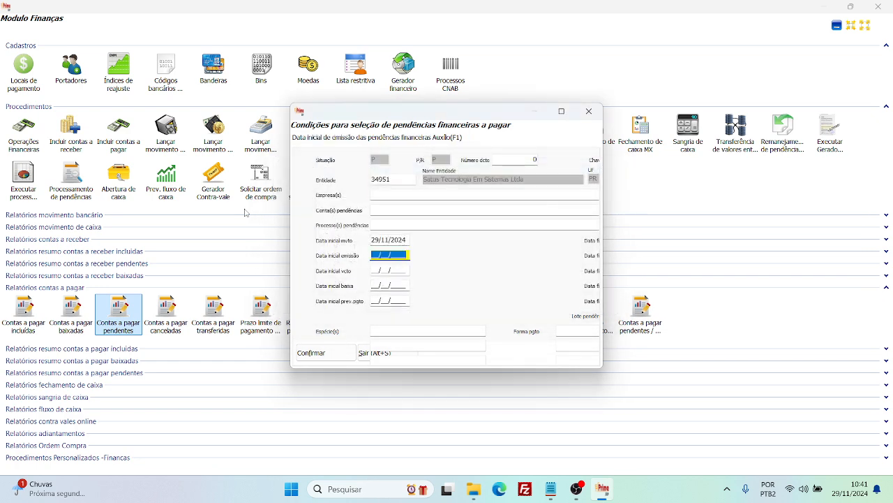
key(alt+f)
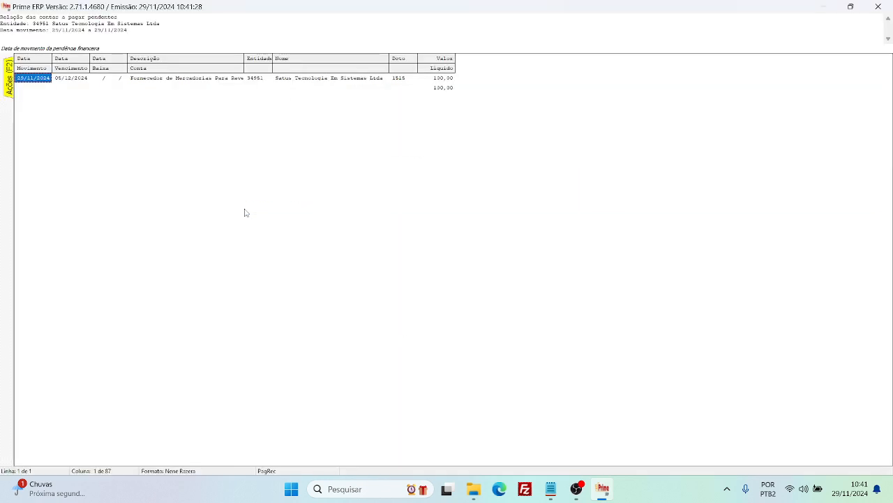
Check the account description, entity code and entity name of the listed pending, and close the report.
click(299, 80)
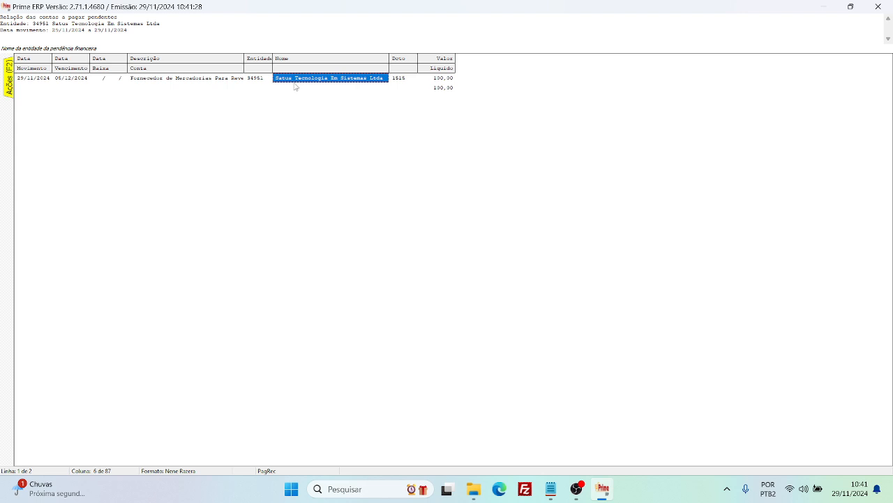
click(232, 80)
click(300, 82)
click(259, 83)
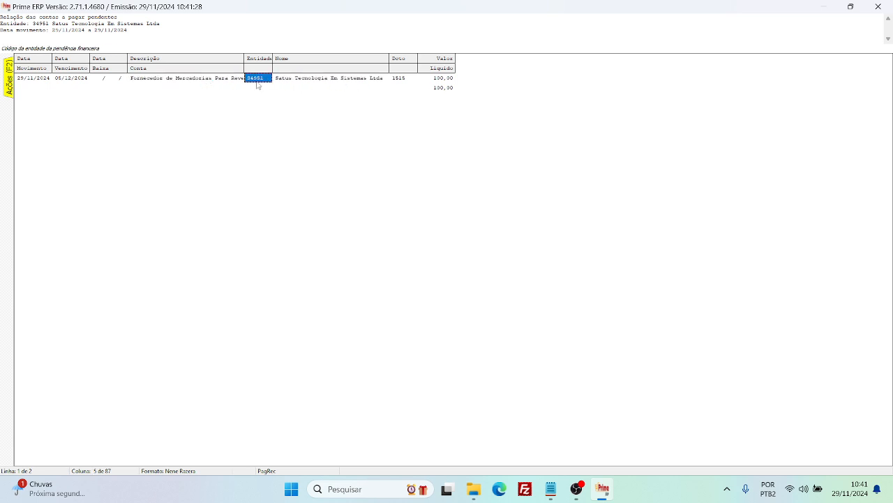
click(229, 81)
click(287, 81)
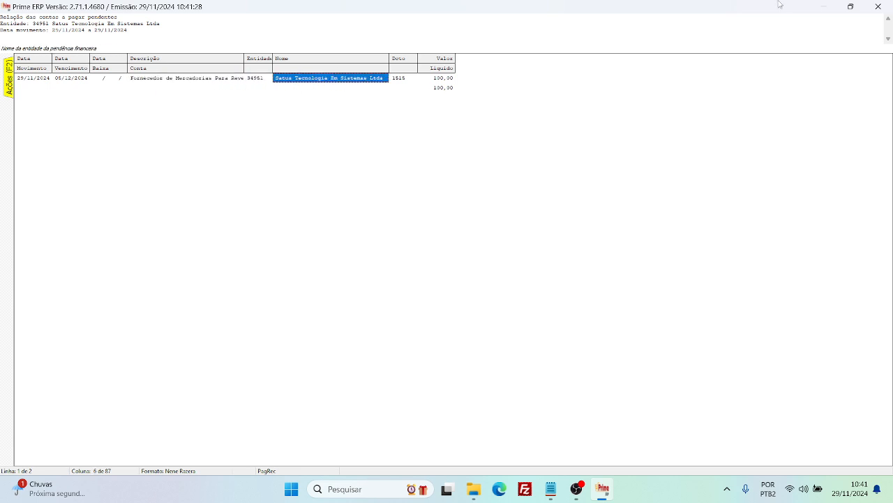
click(871, 6)
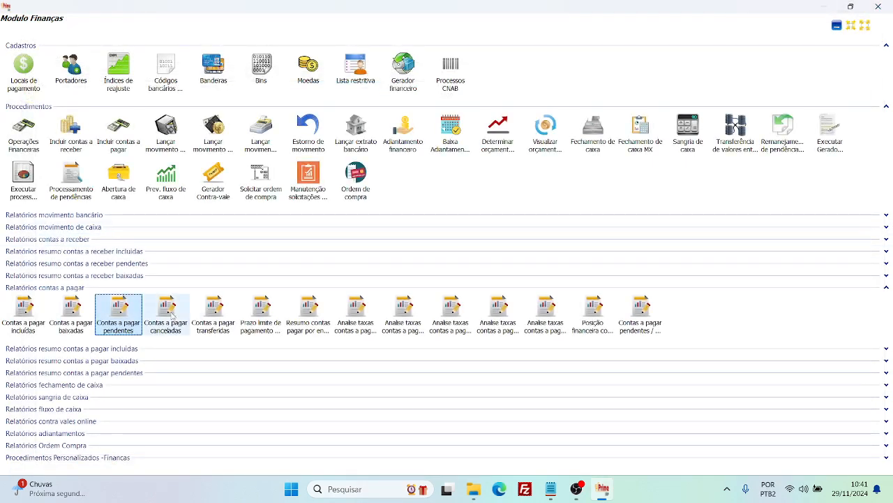
Reopen the Contas a pagar pendentes conditions and choose the entity registered directly below Satus Tecnologia Em Sistemas Ltda.
double_click(121, 312)
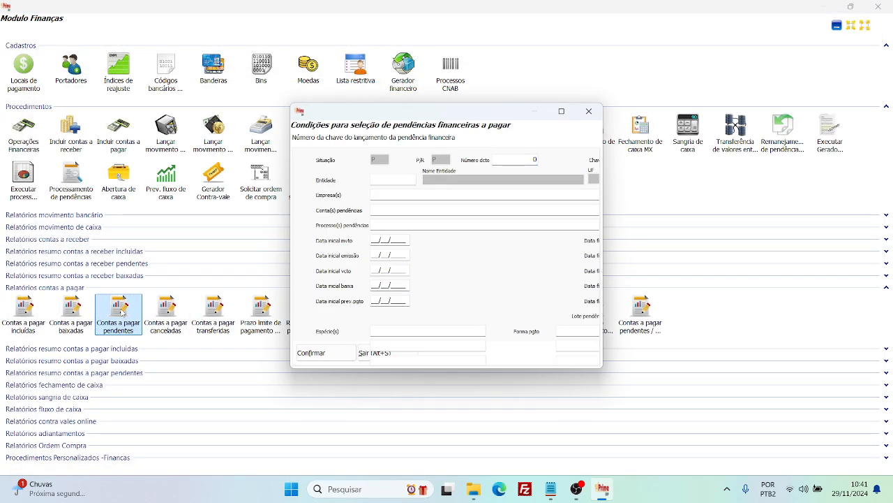
key(Tab)
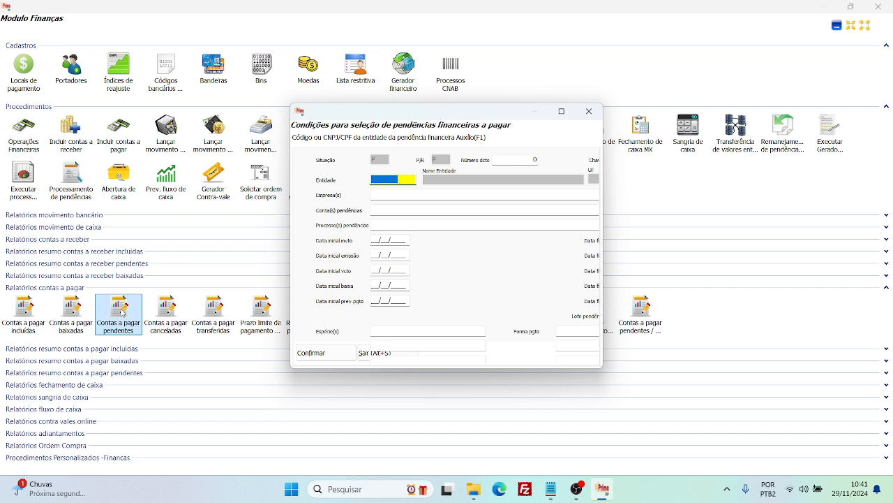
key(F1)
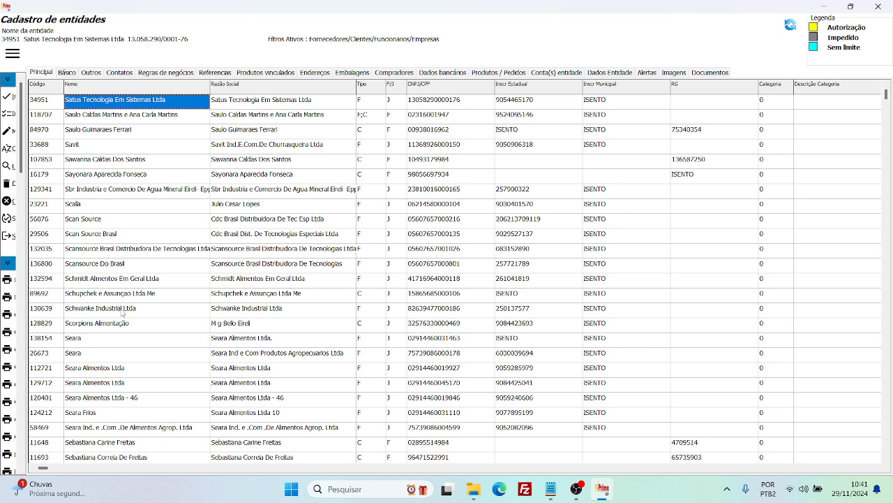
key(Down)
key(Return)
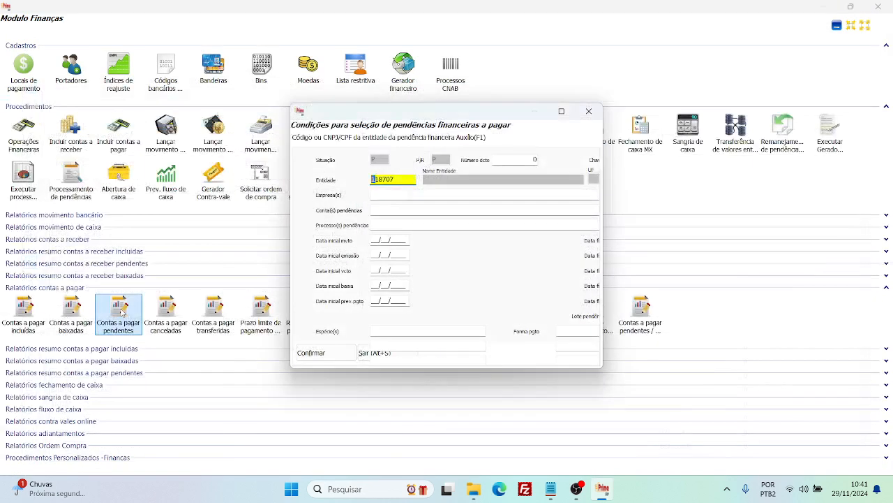
Generate the report for due dates from 29/11/2024 to 31/12/2024, check the entity's pendings, and close it.
key(Tab)
key(Tab)
key(Tab)
key(Tab)
key(Tab)
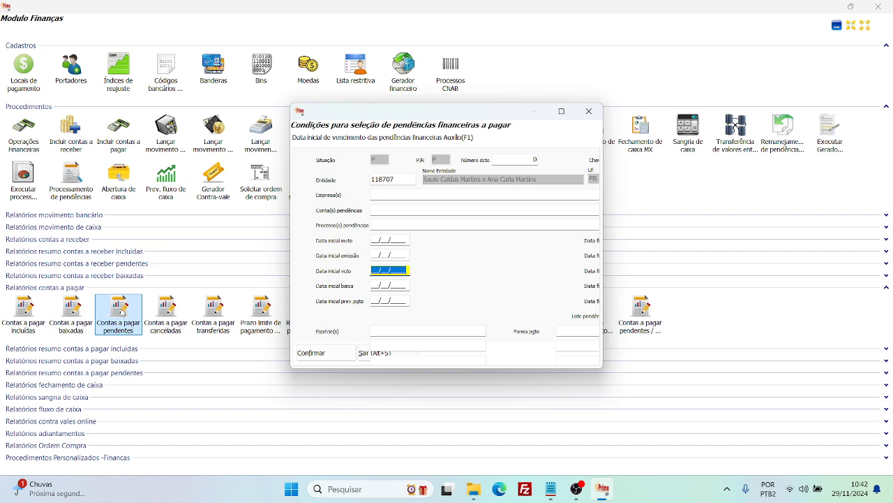
text(29112024)
key(Tab)
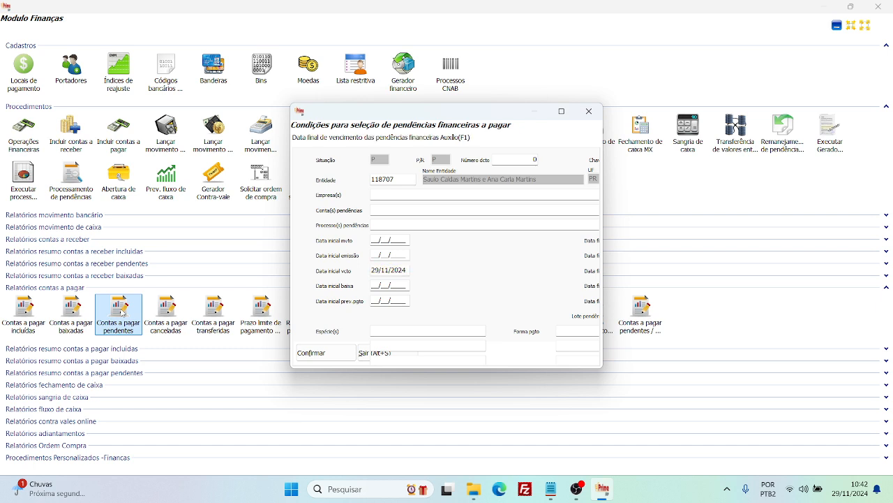
key(Tab)
key(Tab)
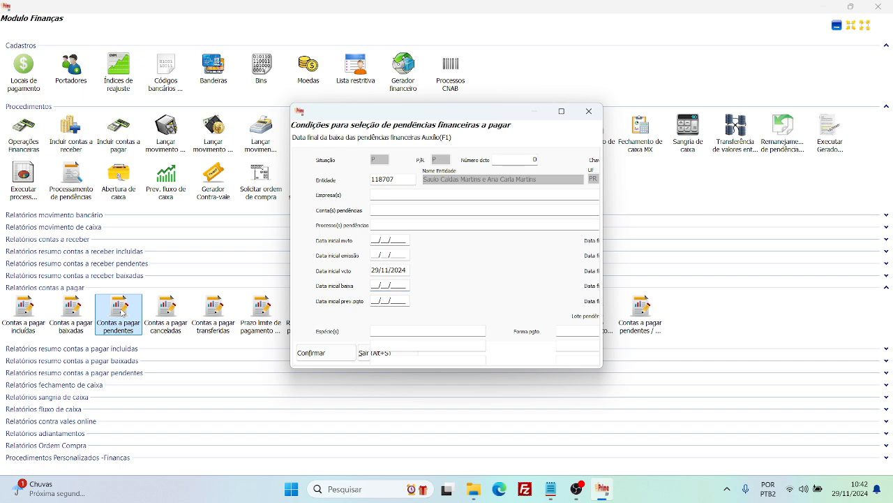
click(320, 358)
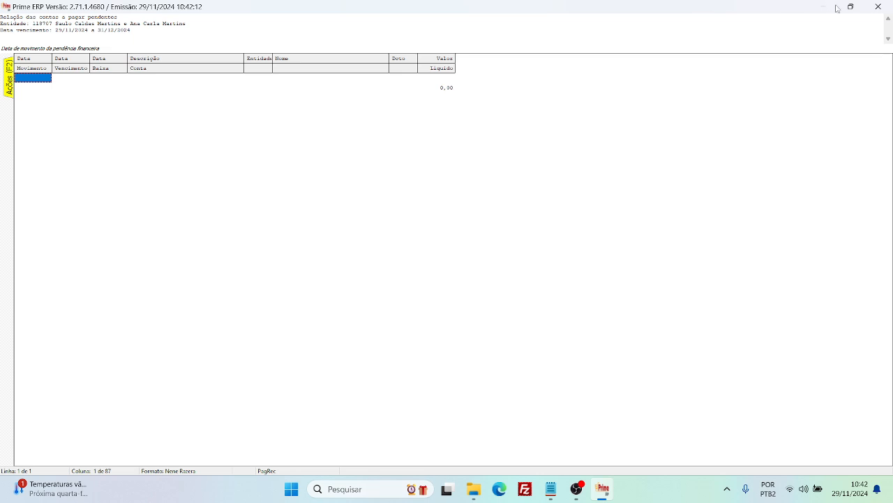
click(878, 6)
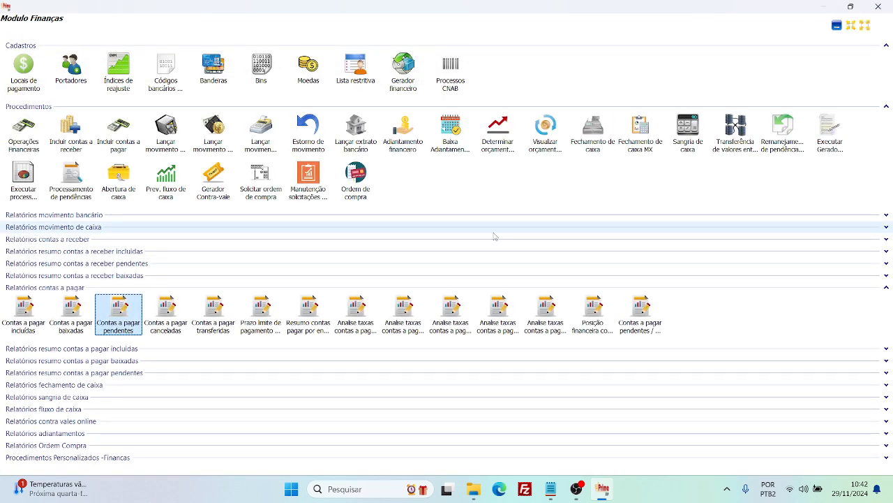